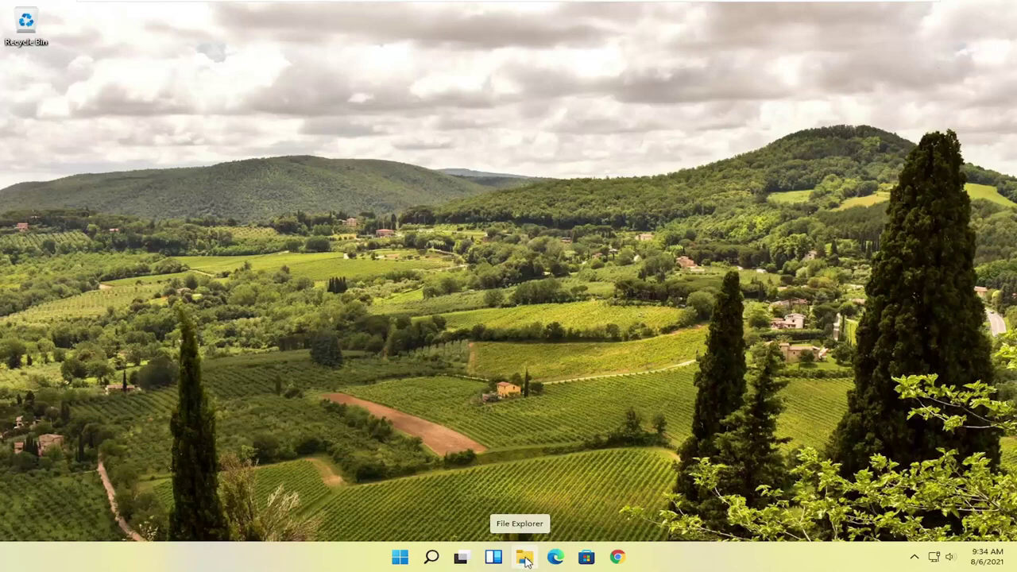
Open File Explorer and go to the current user's profile folder inside Users on Local Disk (C:)
{"action": "left_click", "coordinate": [525, 558]}
{"action": "mouse_move", "coordinate": [433, 559]}
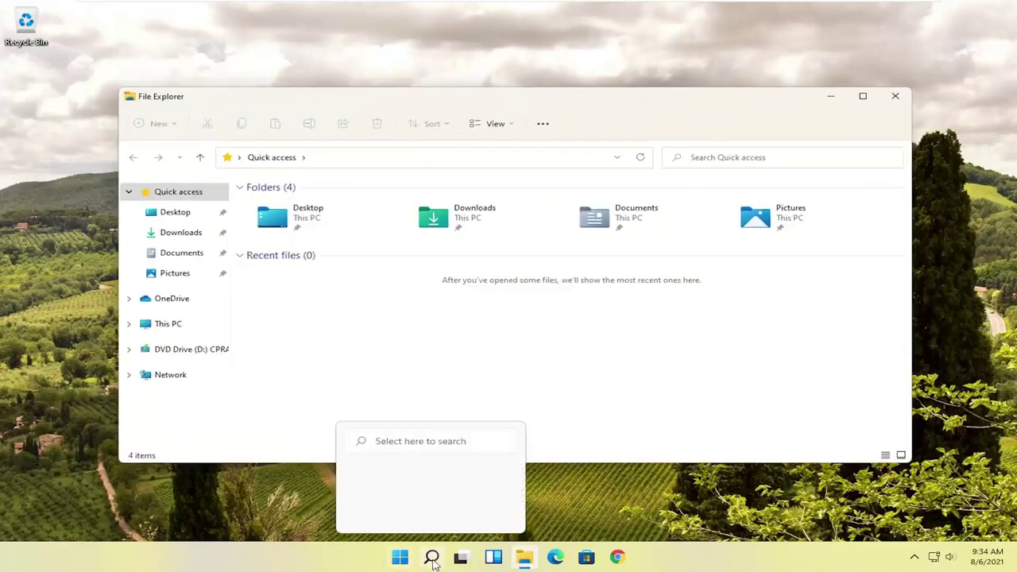
{"action": "left_click_drag", "start_coordinate": [345, 89], "coordinate": [370, 100]}
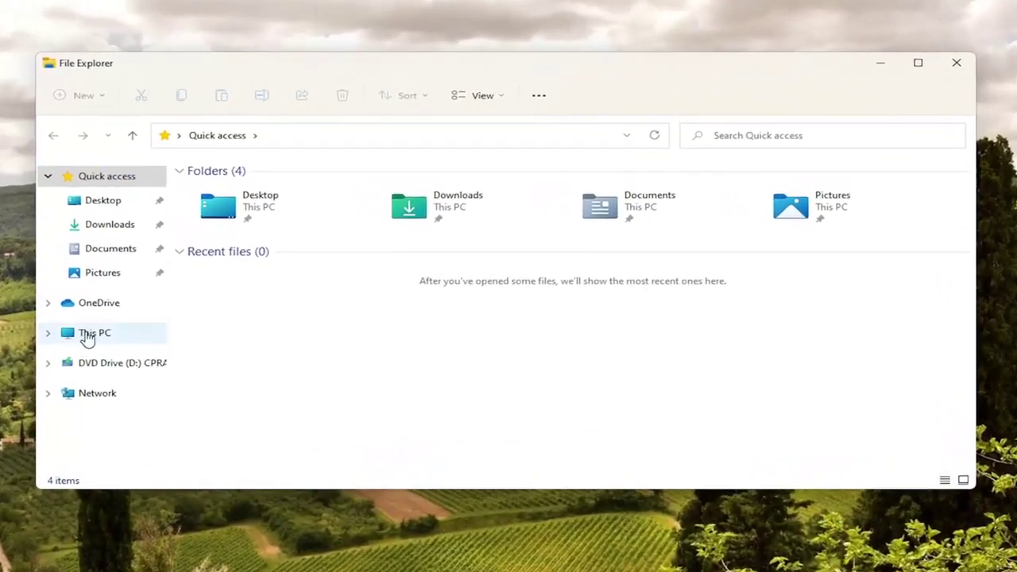
{"action": "left_click", "coordinate": [88, 337]}
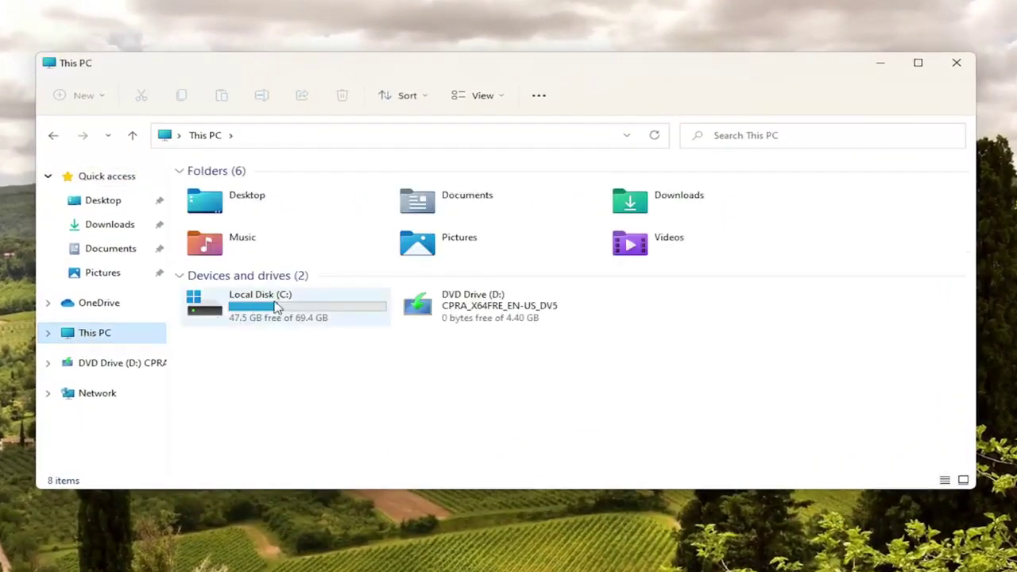
{"action": "mouse_move", "coordinate": [280, 311]}
{"action": "double_click", "coordinate": [327, 315]}
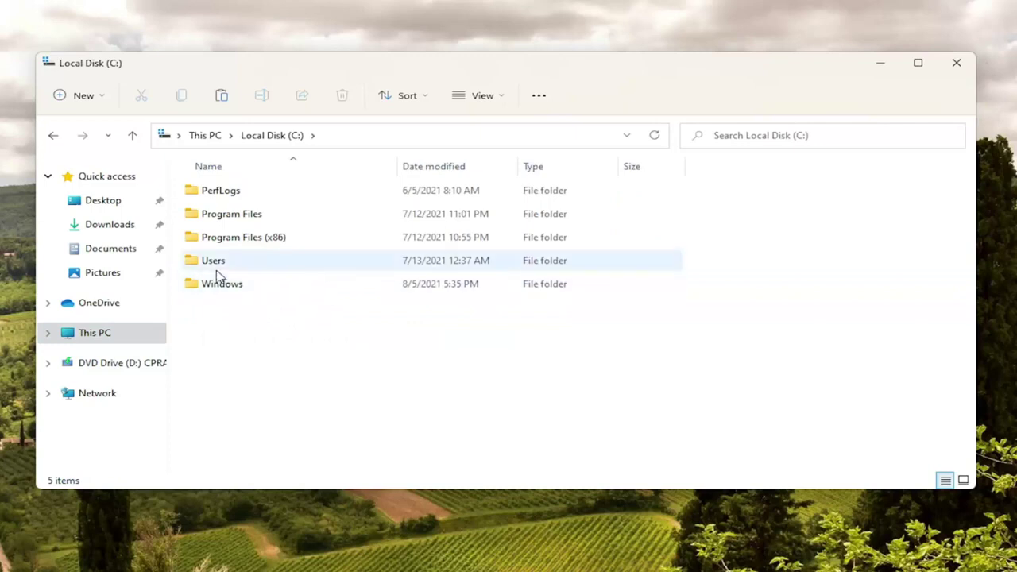
{"action": "double_click", "coordinate": [213, 263]}
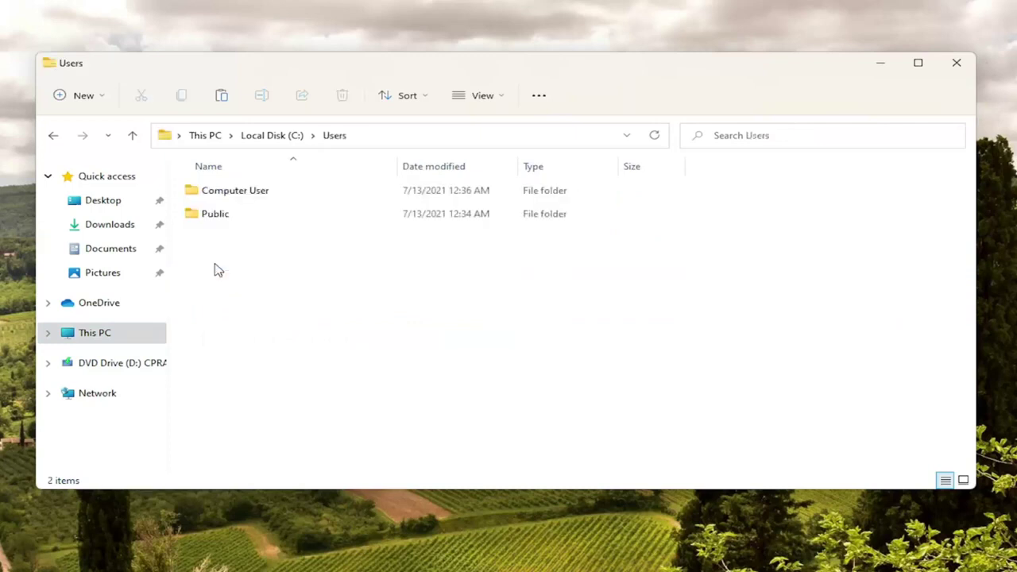
{"action": "mouse_move", "coordinate": [226, 201]}
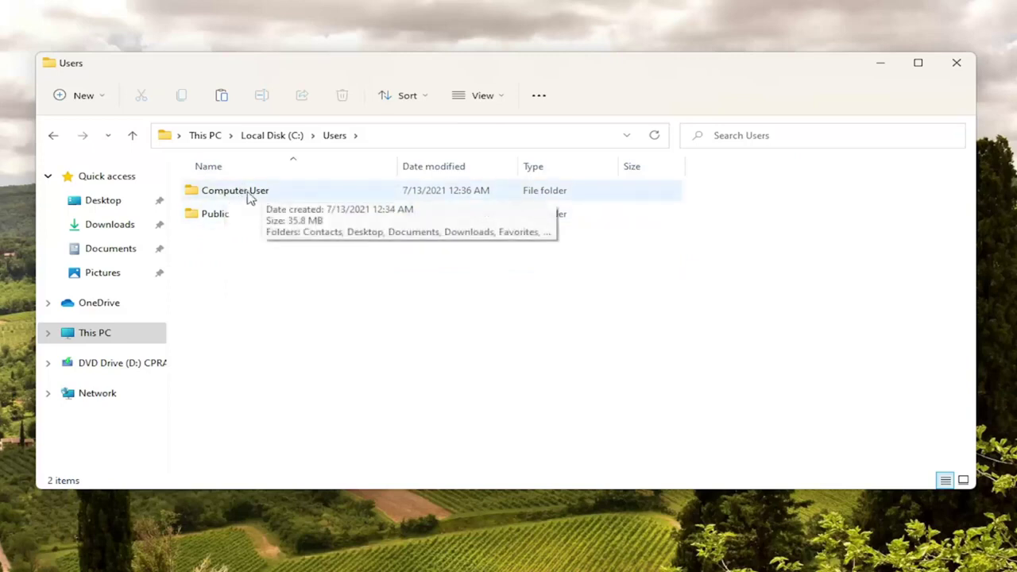
{"action": "double_click", "coordinate": [249, 198]}
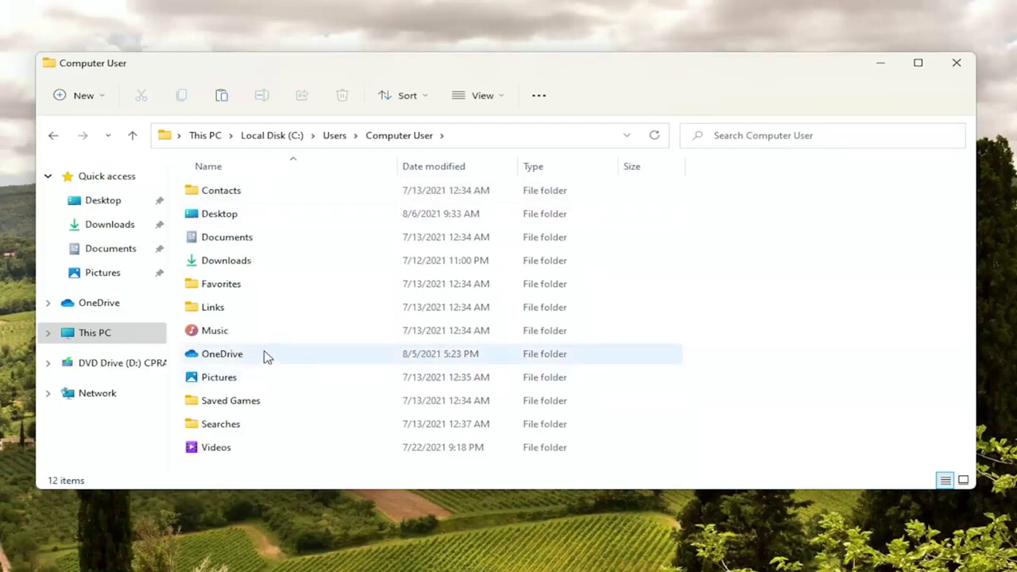
Turn on the display of hidden items in the user's profile folder
{"action": "left_click", "coordinate": [483, 96]}
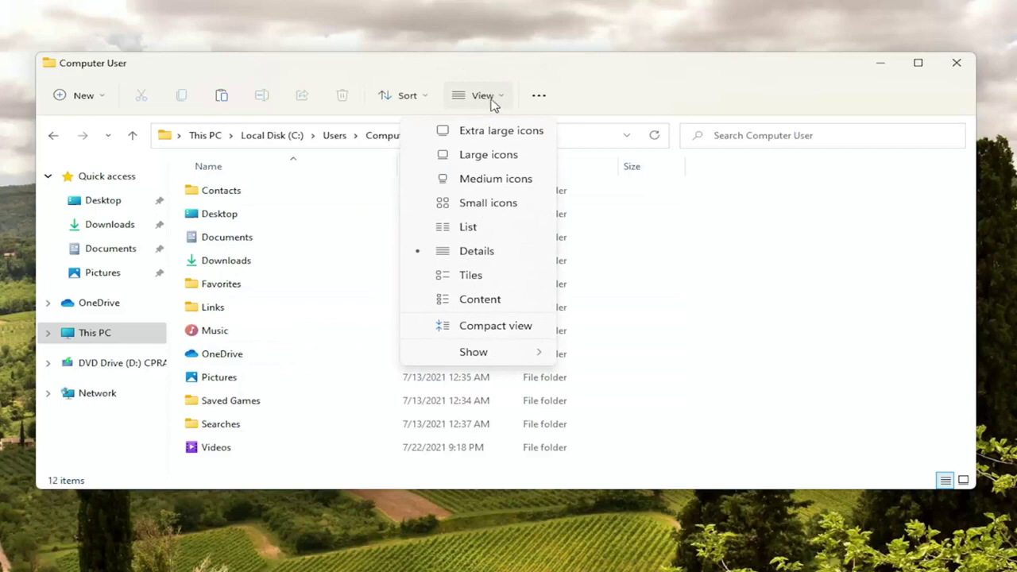
{"action": "mouse_move", "coordinate": [488, 354]}
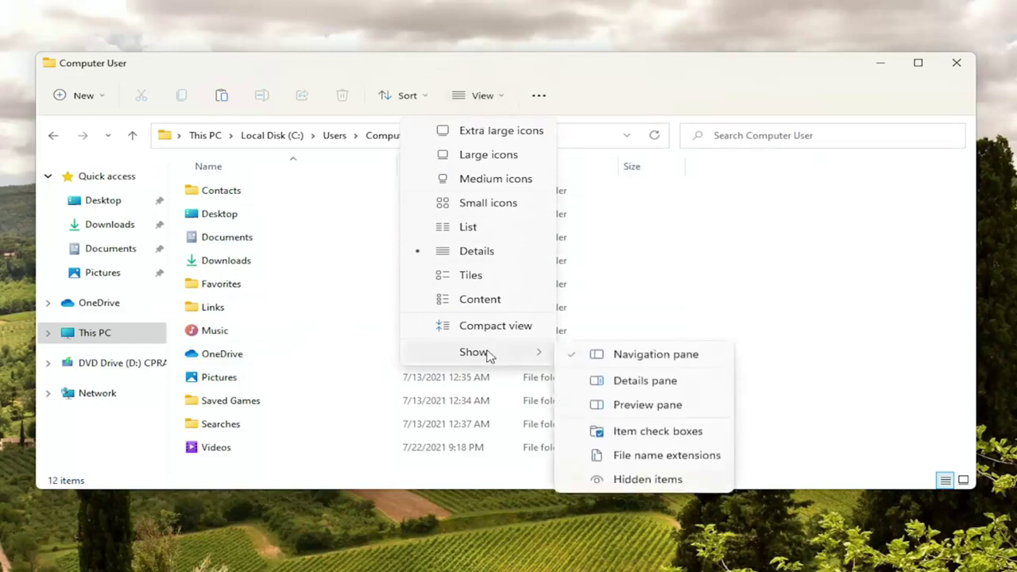
{"action": "left_click", "coordinate": [613, 485]}
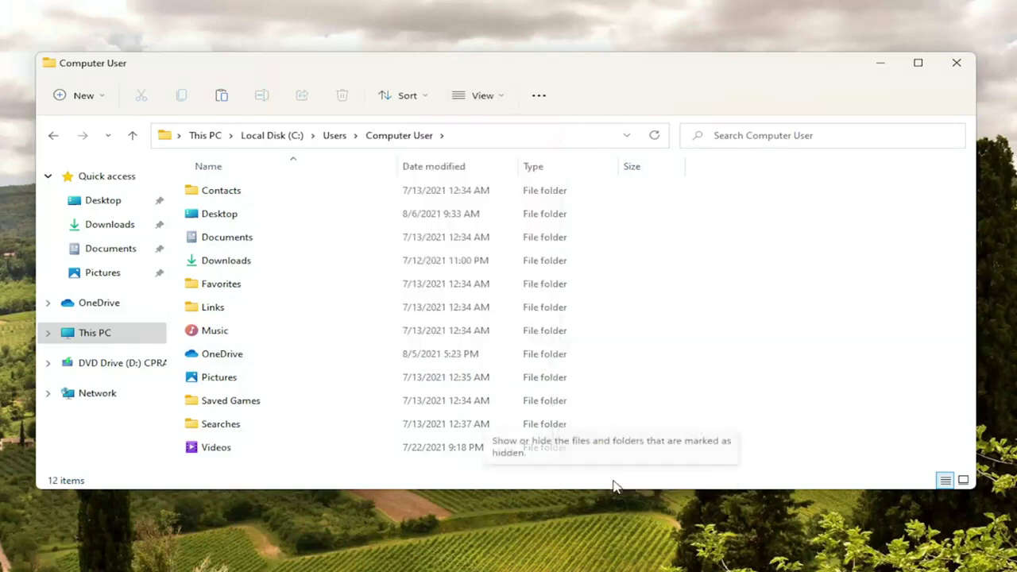
Go from the profile folder into AppData, Local, and its Packages subfolder
{"action": "left_click", "coordinate": [216, 192]}
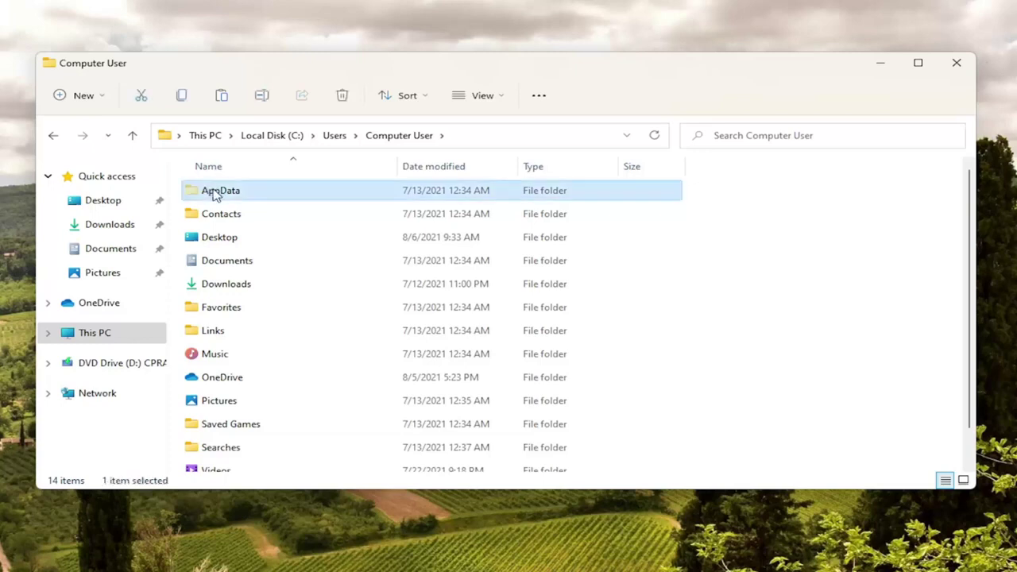
{"action": "double_click", "coordinate": [227, 198]}
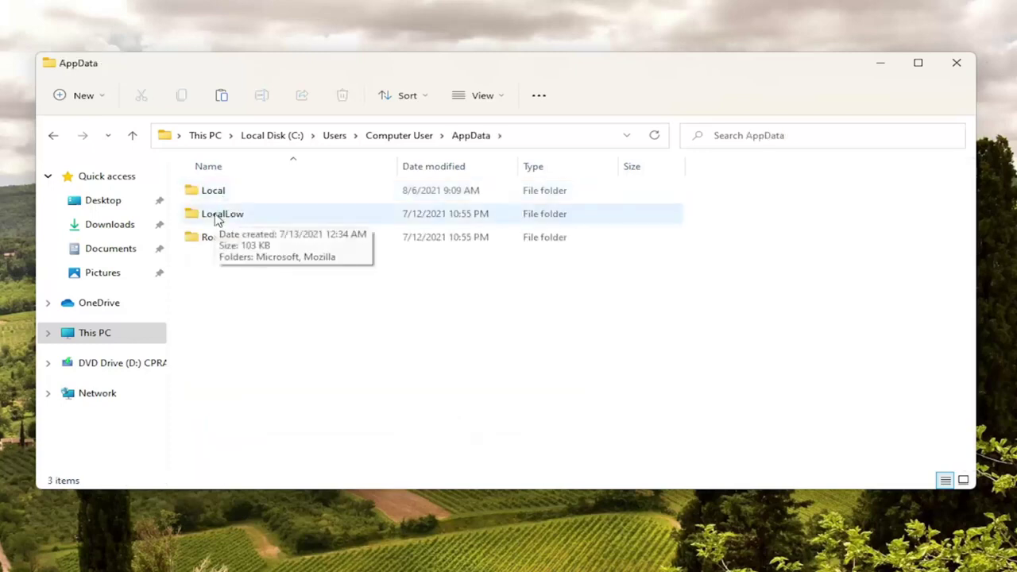
{"action": "double_click", "coordinate": [214, 195]}
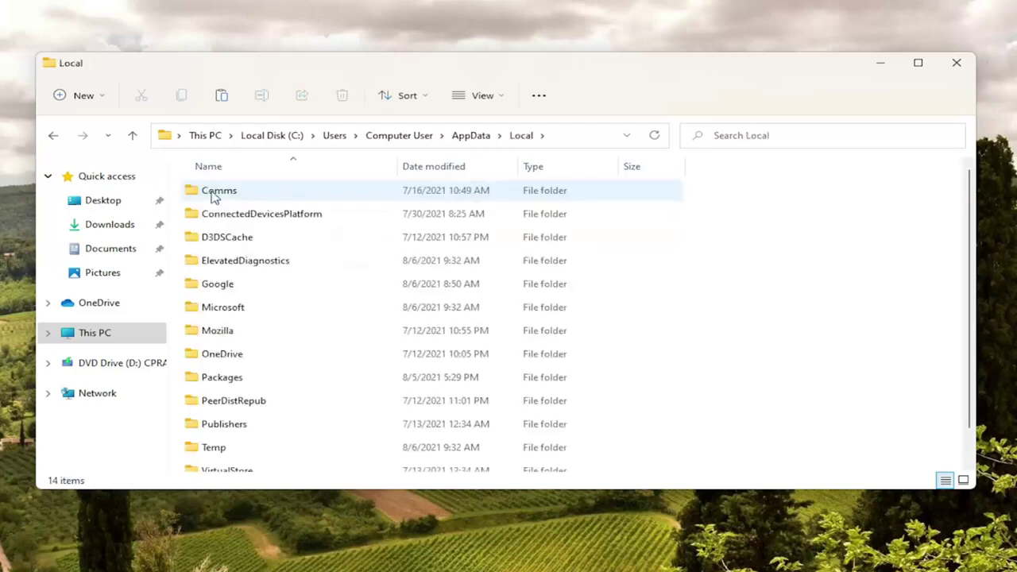
{"action": "left_click", "coordinate": [230, 383]}
{"action": "double_click", "coordinate": [229, 383]}
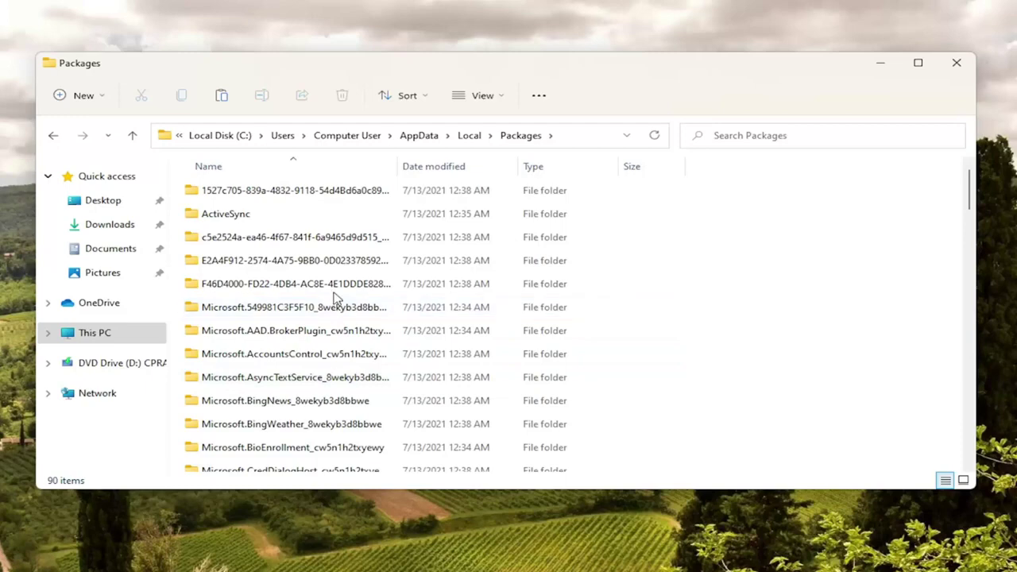
Delete the Microsoft.MicrosoftEdge_8wekyb3d8bbwe folder from Packages and close the File Explorer window
{"action": "scroll", "coordinate": [326, 288], "scroll_direction": "down", "scroll_amount": 2}
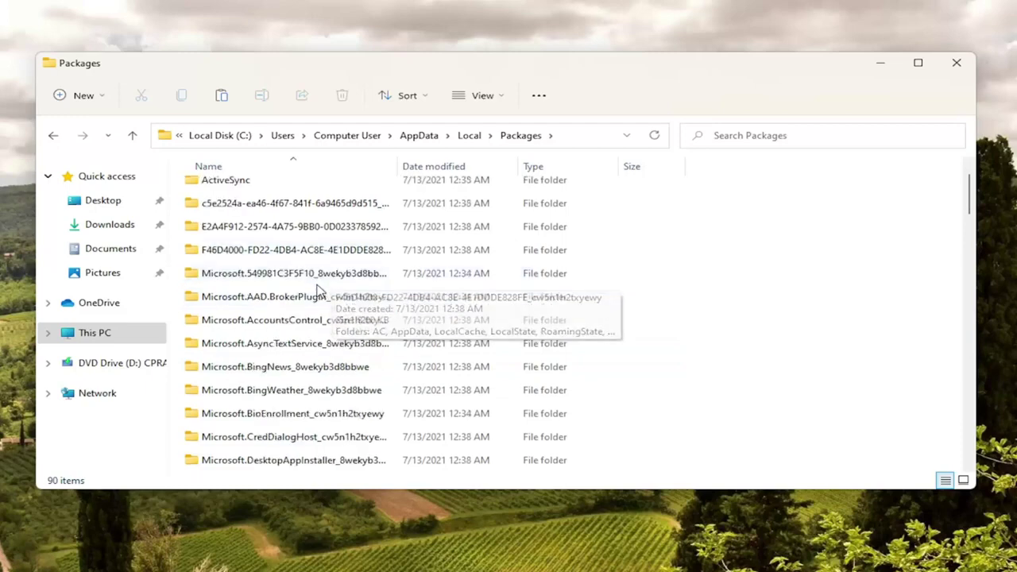
{"action": "scroll", "coordinate": [333, 268], "scroll_direction": "up", "scroll_amount": 2}
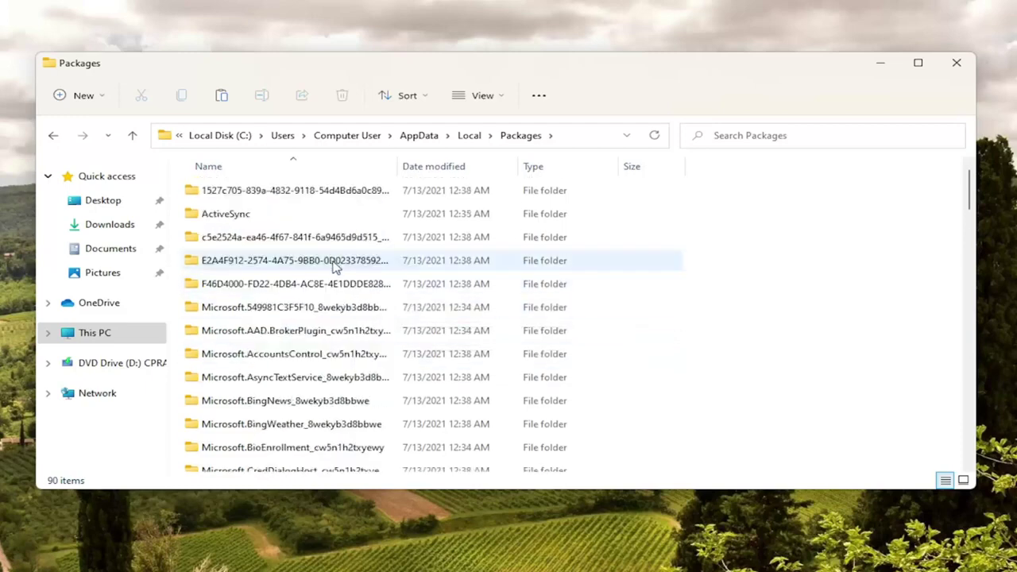
{"action": "scroll", "coordinate": [325, 318], "scroll_direction": "down", "scroll_amount": 1}
{"action": "scroll", "coordinate": [325, 321], "scroll_direction": "down", "scroll_amount": 3}
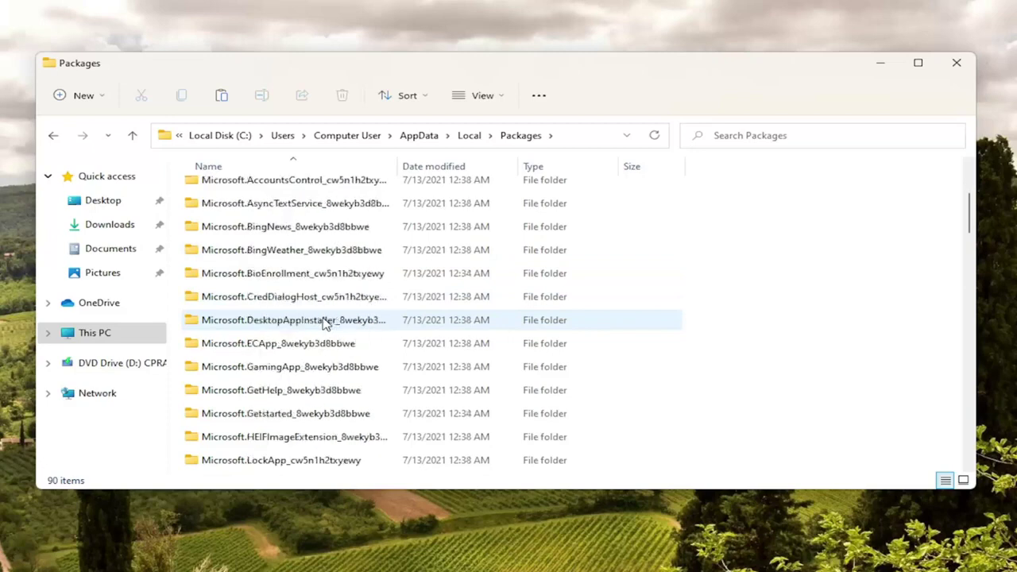
{"action": "scroll", "coordinate": [334, 318], "scroll_direction": "down", "scroll_amount": 1}
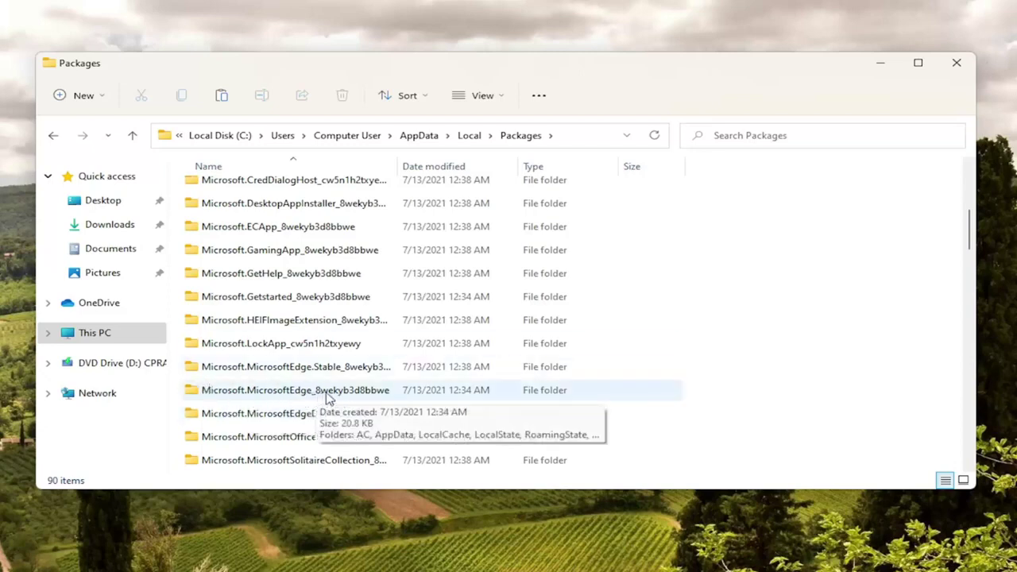
{"action": "left_click", "coordinate": [318, 397]}
{"action": "scroll", "coordinate": [254, 445], "scroll_direction": "up", "scroll_amount": 1}
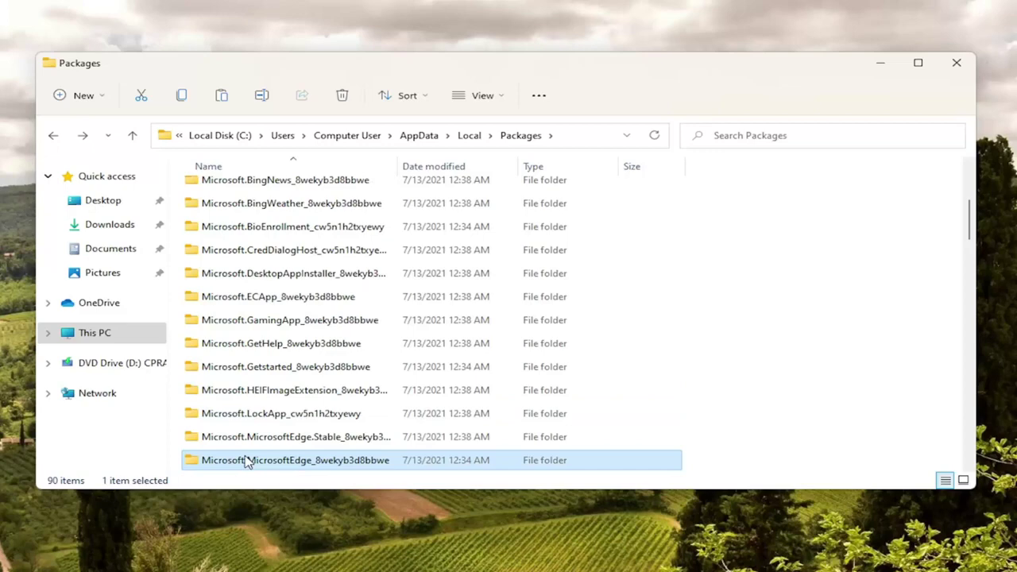
{"action": "right_click", "coordinate": [244, 462]}
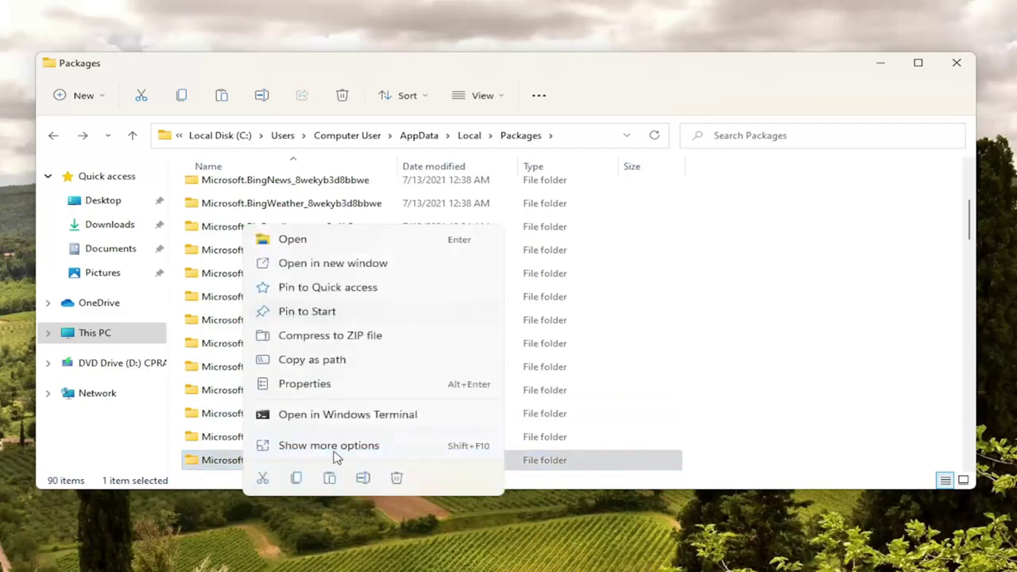
{"action": "left_click", "coordinate": [397, 478]}
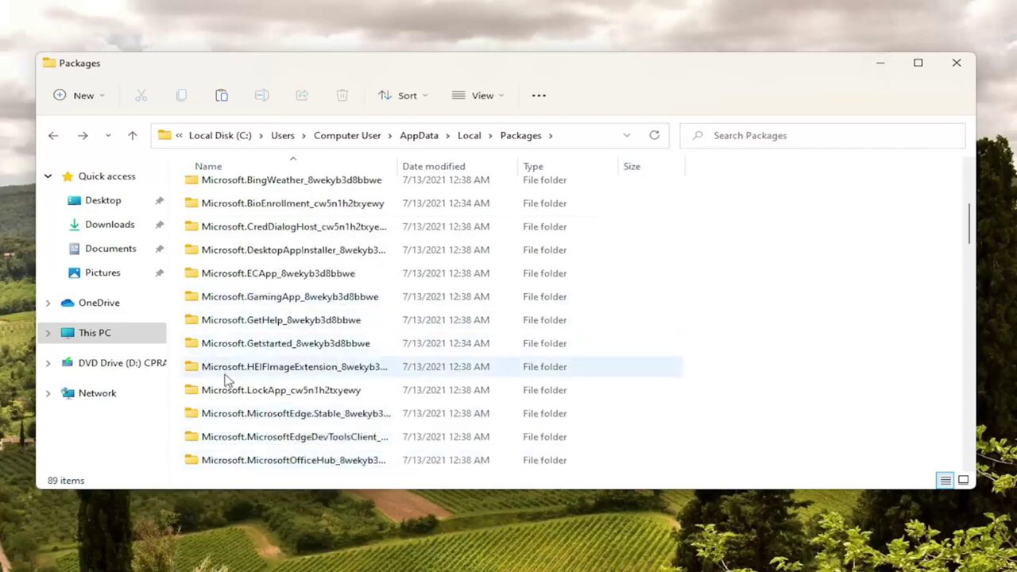
{"action": "left_click", "coordinate": [956, 63]}
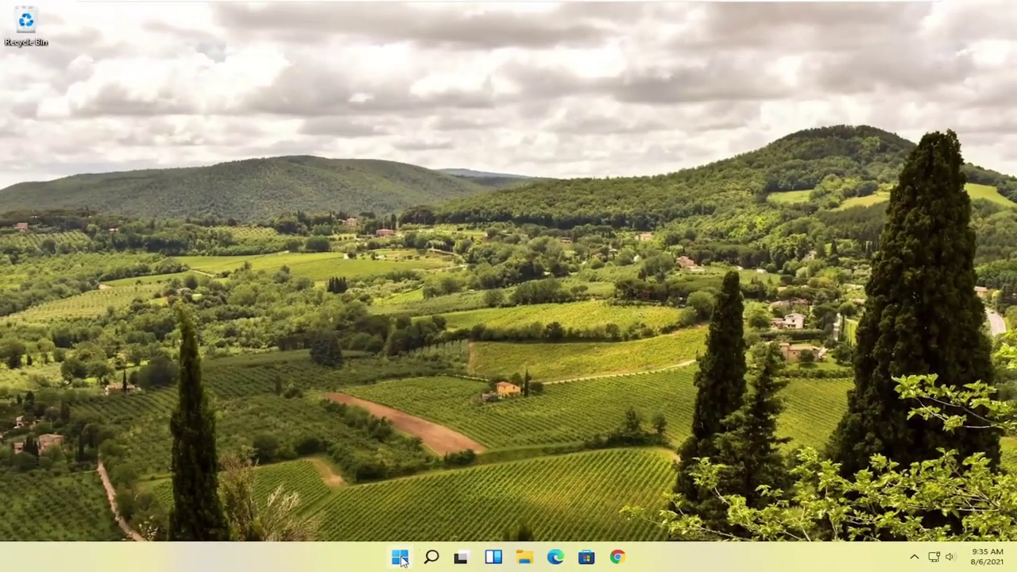
Restart the computer after removing the Microsoft Edge package folder
{"action": "right_click", "coordinate": [404, 557]}
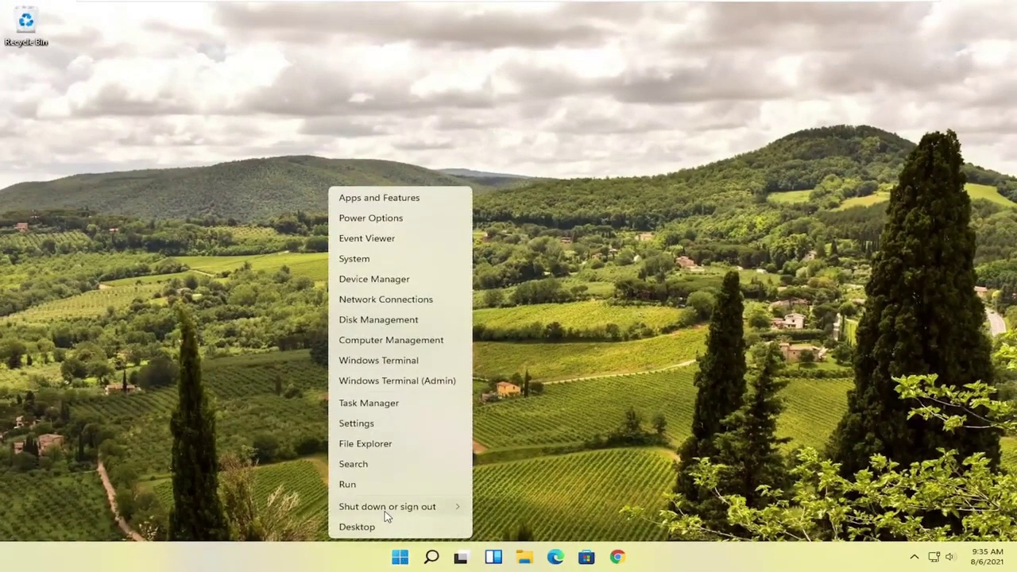
{"action": "mouse_move", "coordinate": [390, 514]}
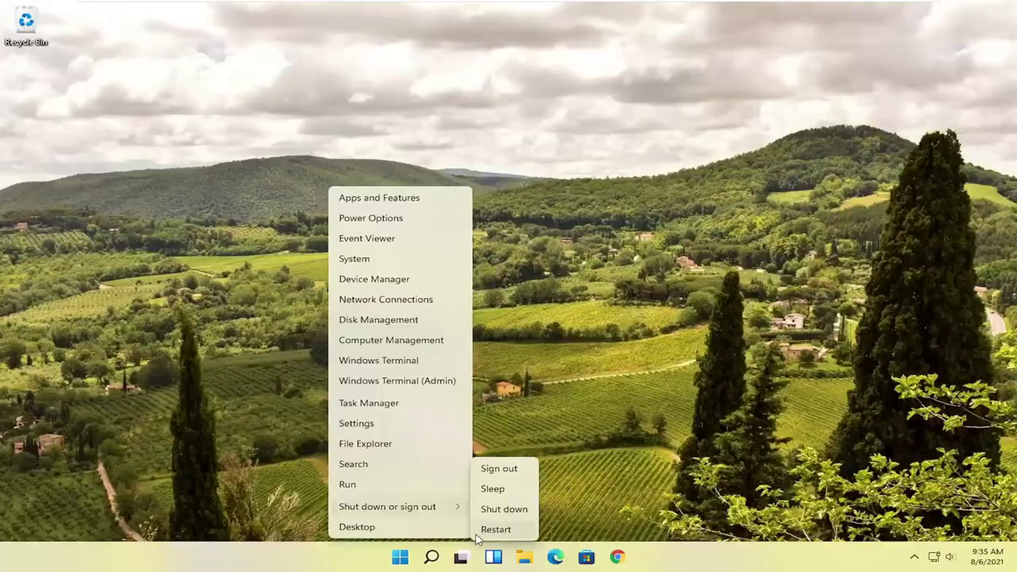
{"action": "left_click", "coordinate": [490, 531]}
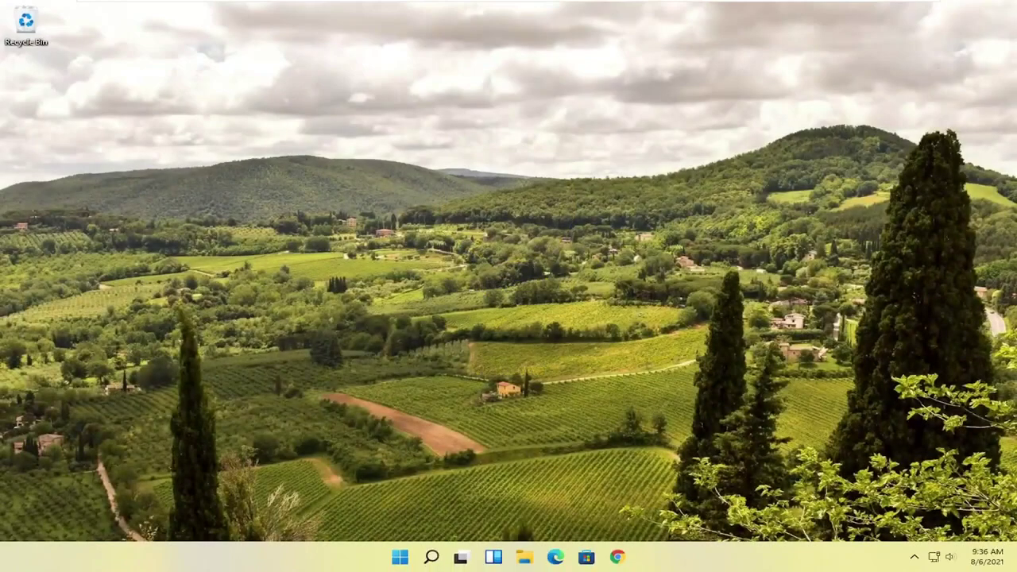
Search for powershell, run Windows PowerShell as administrator and allow it to make changes to the device
{"action": "left_click", "coordinate": [399, 561]}
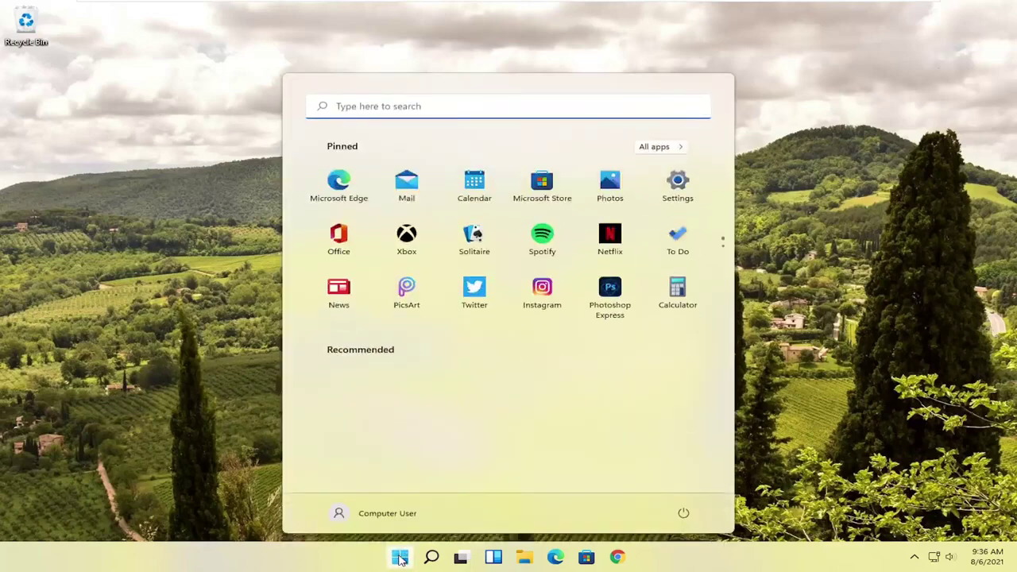
{"action": "type", "text": "powershell"}
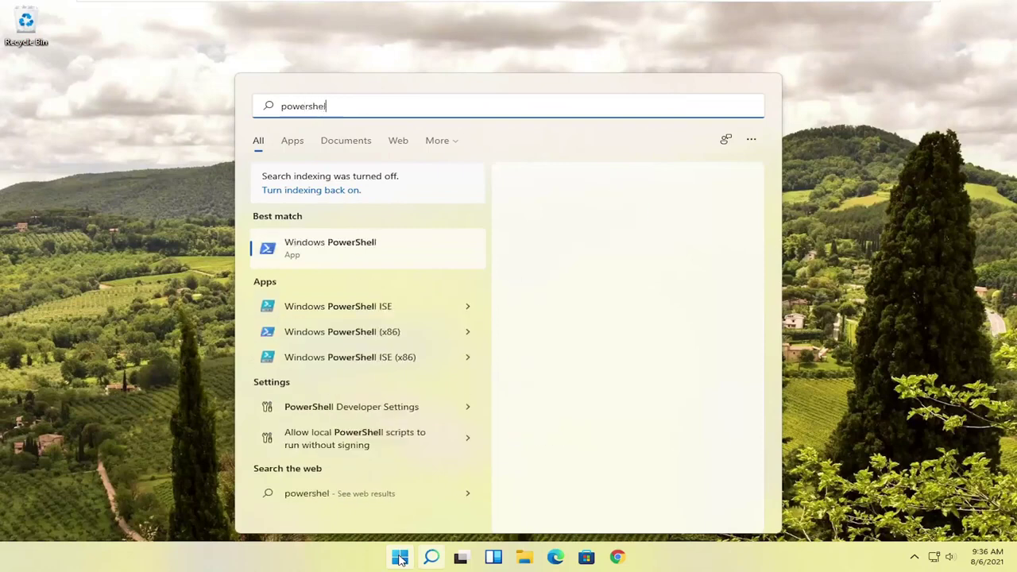
{"action": "right_click", "coordinate": [322, 251]}
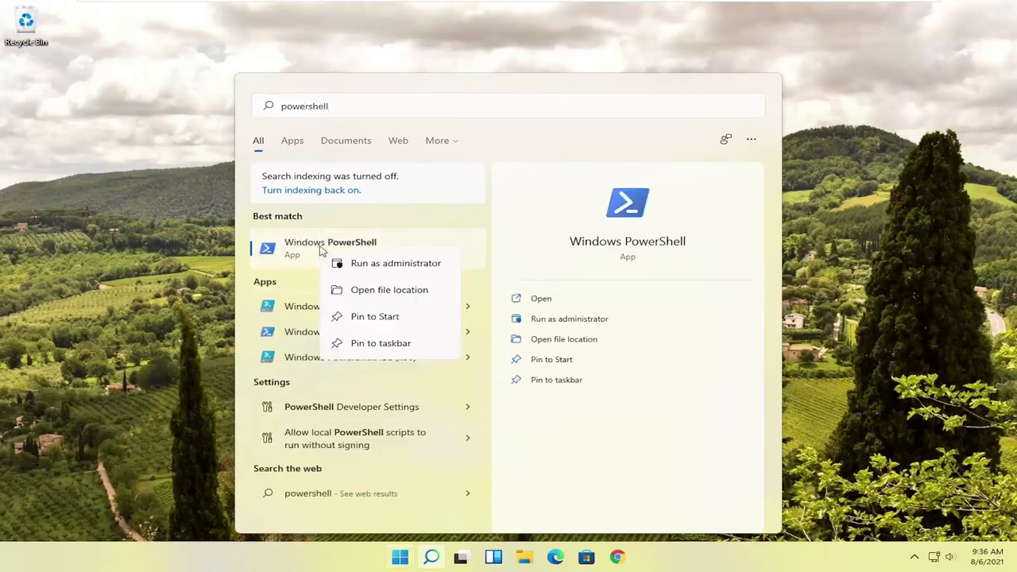
{"action": "left_click", "coordinate": [396, 265]}
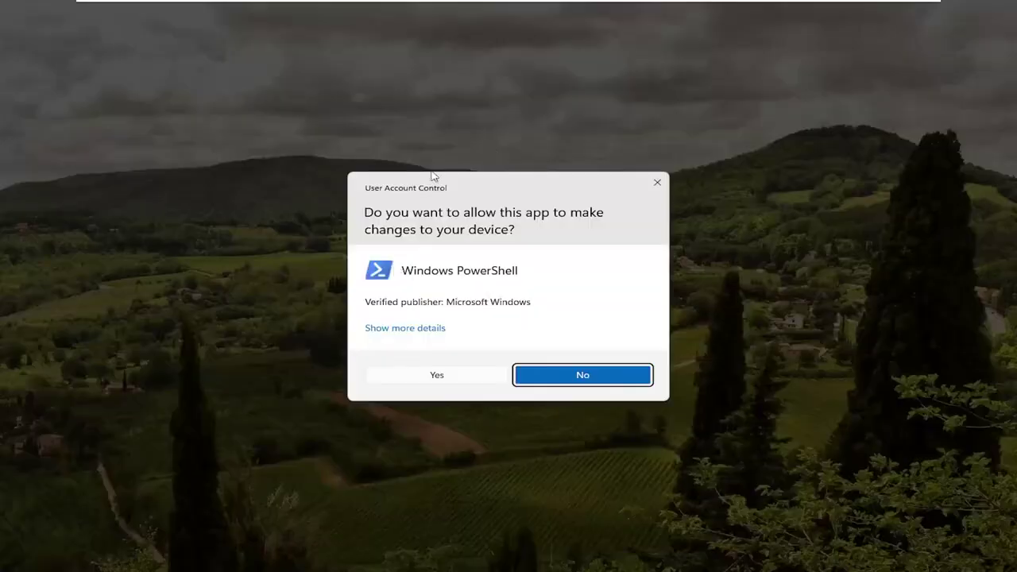
{"action": "left_click", "coordinate": [408, 373]}
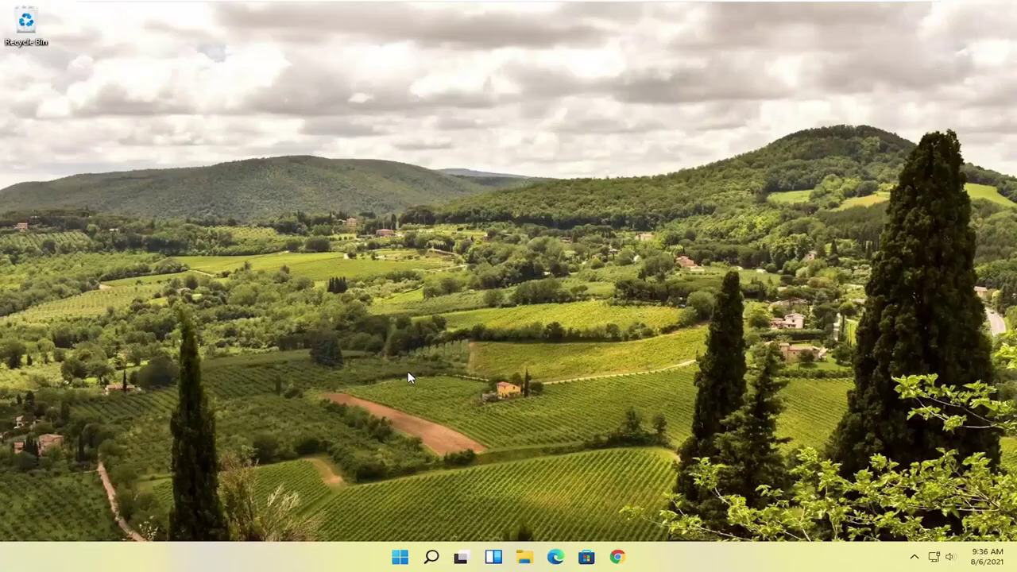
Paste and run Get-AppXPackage -AllUsers -Name Microsoft.MicrosoftEdge | Foreach {Add-AppxPackage -DisableDevelopmentMode -Register "$($_.InstallLocation)\AppXManifest.xml" -Verbose} to re-register Microsoft Edge
{"action": "left_click_drag", "start_coordinate": [302, 40], "coordinate": [427, 49]}
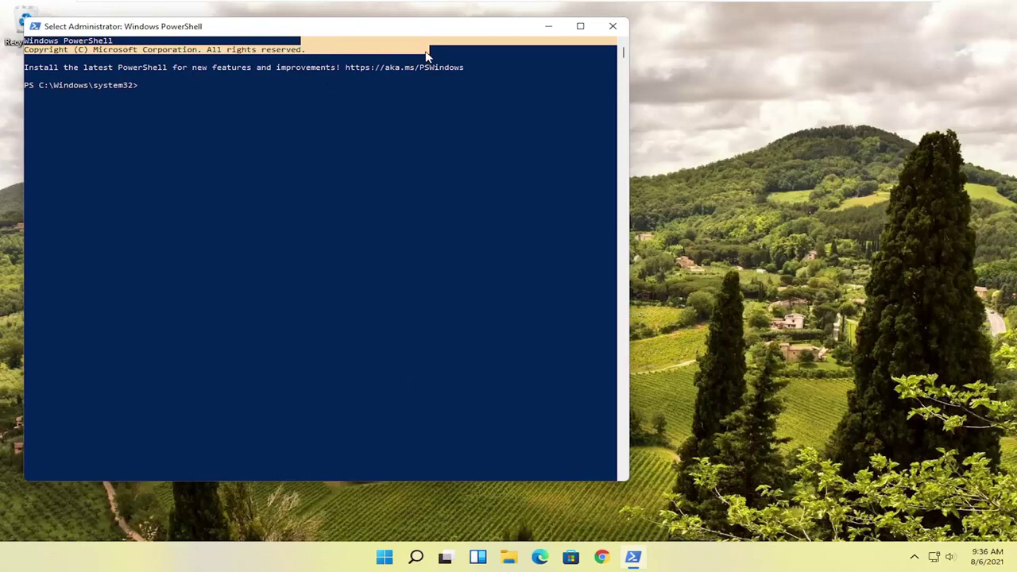
{"action": "left_click", "coordinate": [332, 69]}
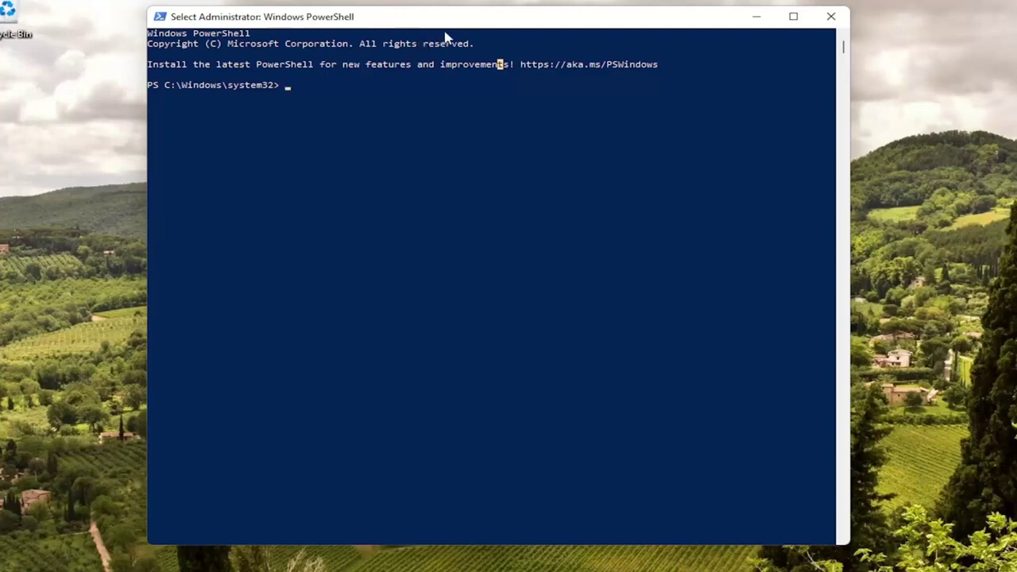
{"action": "left_click_drag", "start_coordinate": [459, 33], "coordinate": [501, 32]}
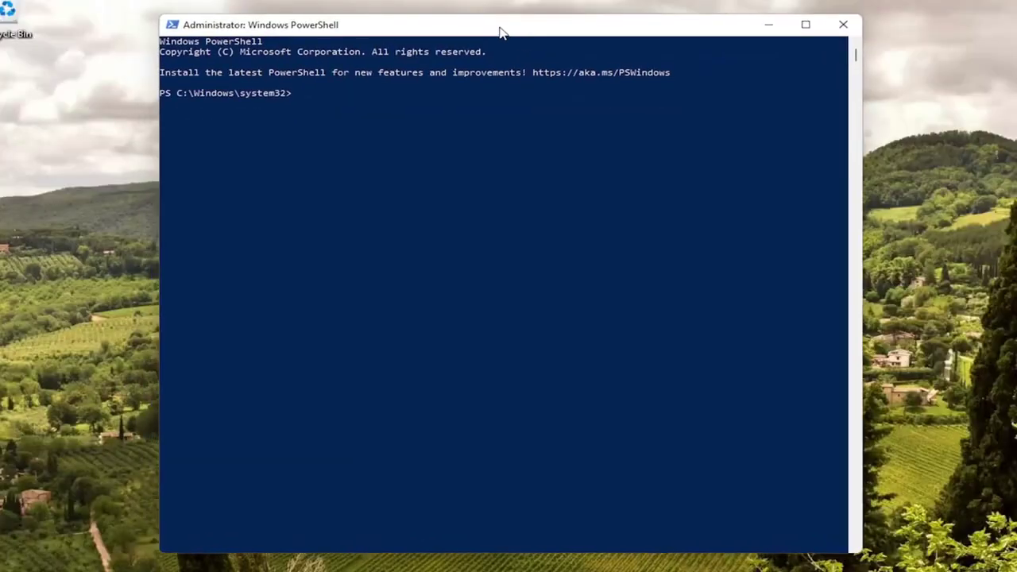
{"action": "right_click", "coordinate": [501, 32]}
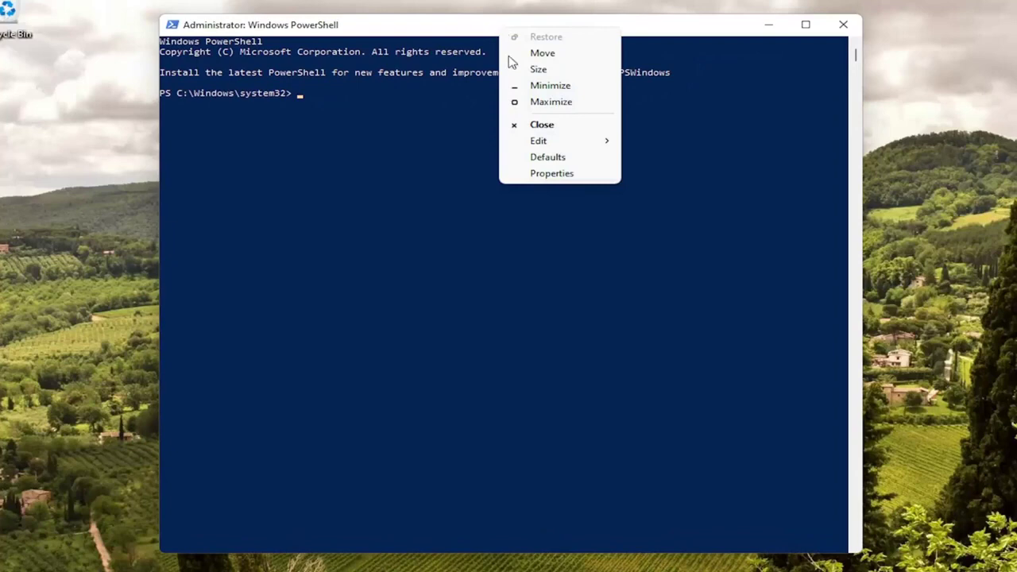
{"action": "mouse_move", "coordinate": [590, 144]}
{"action": "left_click", "coordinate": [658, 173]}
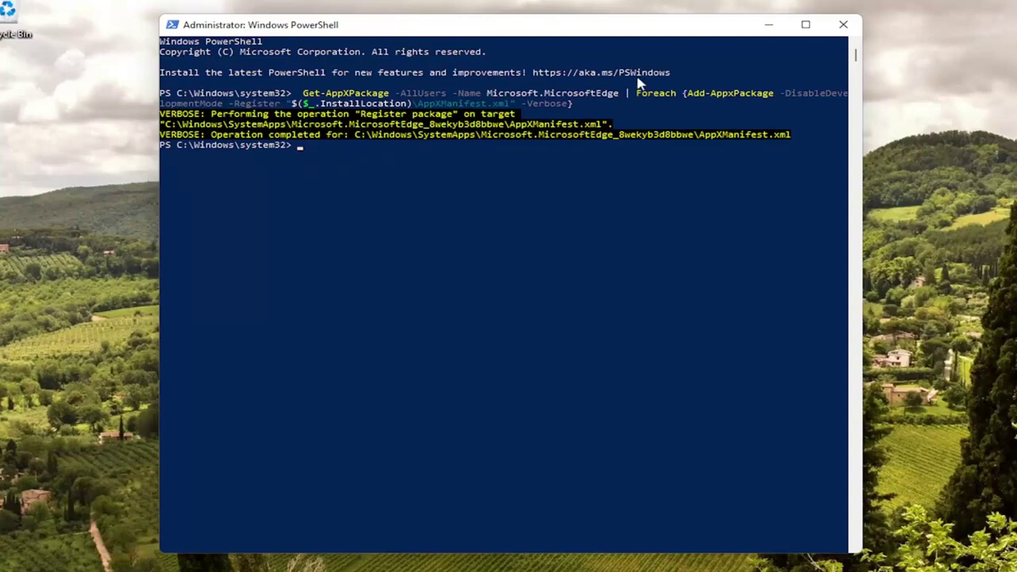
Close the PowerShell window, launch Microsoft Edge and close its welcome tab, keeping the Google tab
{"action": "left_click", "coordinate": [843, 25]}
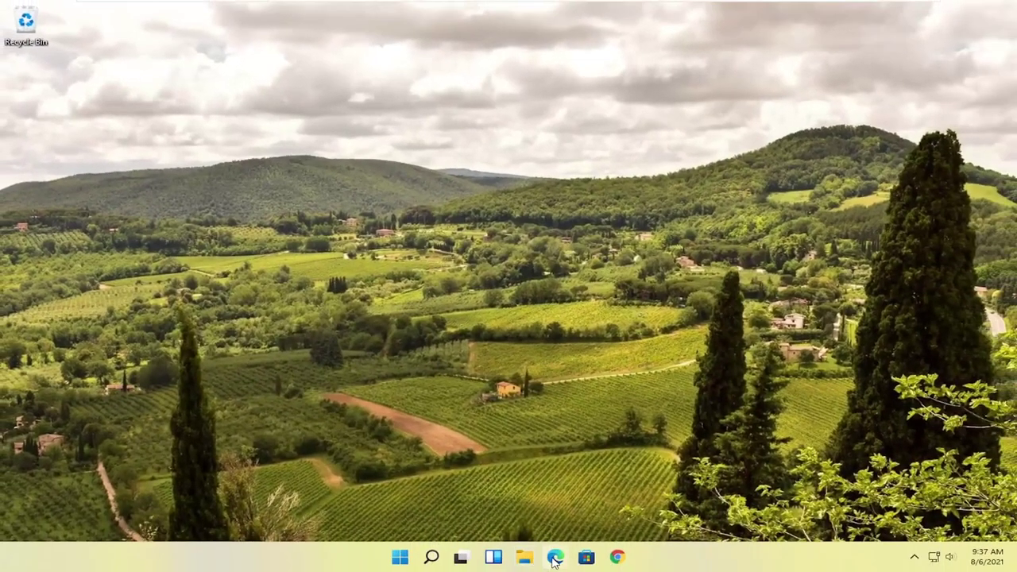
{"action": "left_click", "coordinate": [555, 559]}
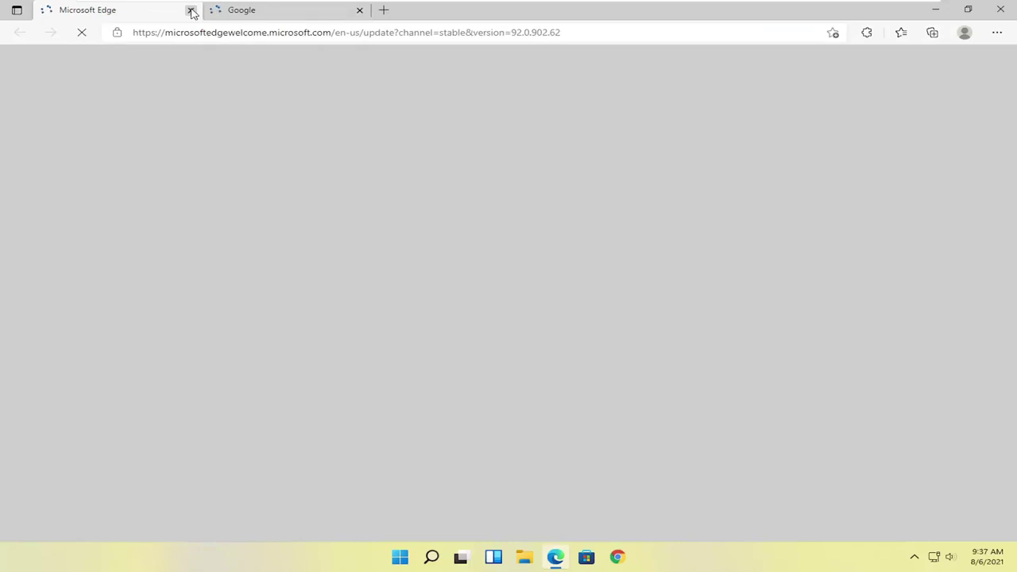
{"action": "left_click", "coordinate": [191, 10]}
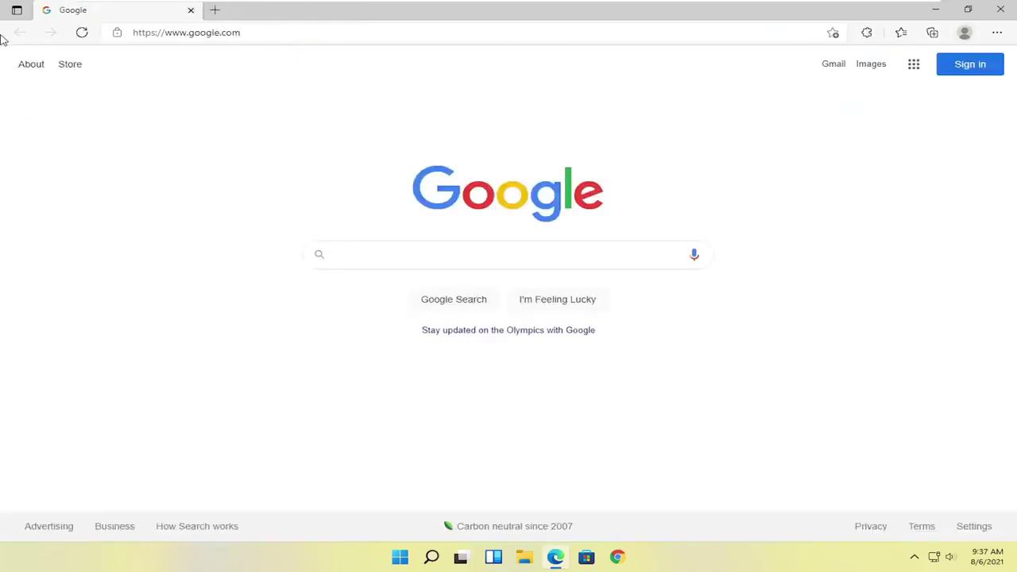
Restore the Microsoft Edge settings to their default values, confirm the reset and close the browser
{"action": "left_click", "coordinate": [997, 33]}
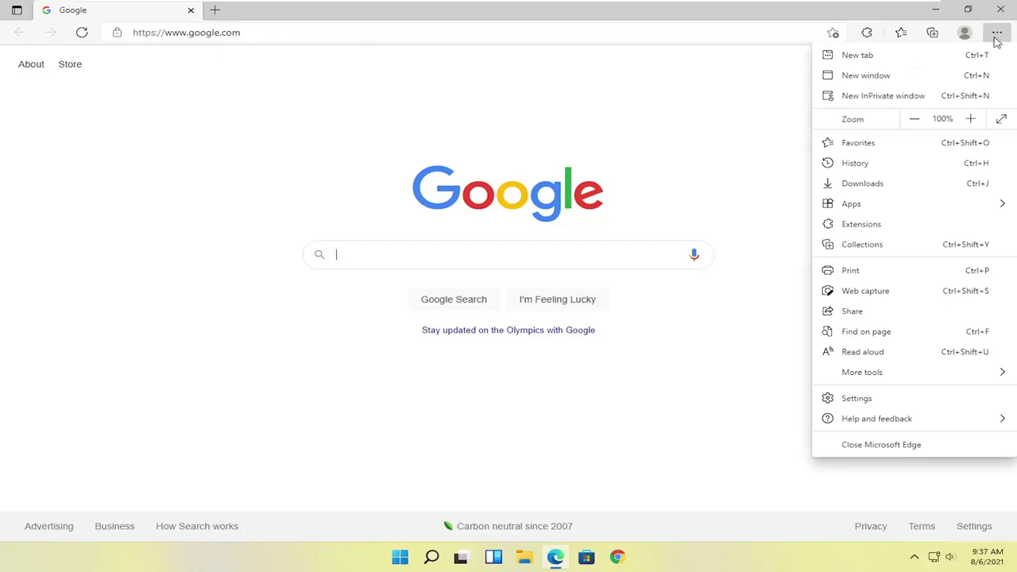
{"action": "left_click", "coordinate": [843, 404]}
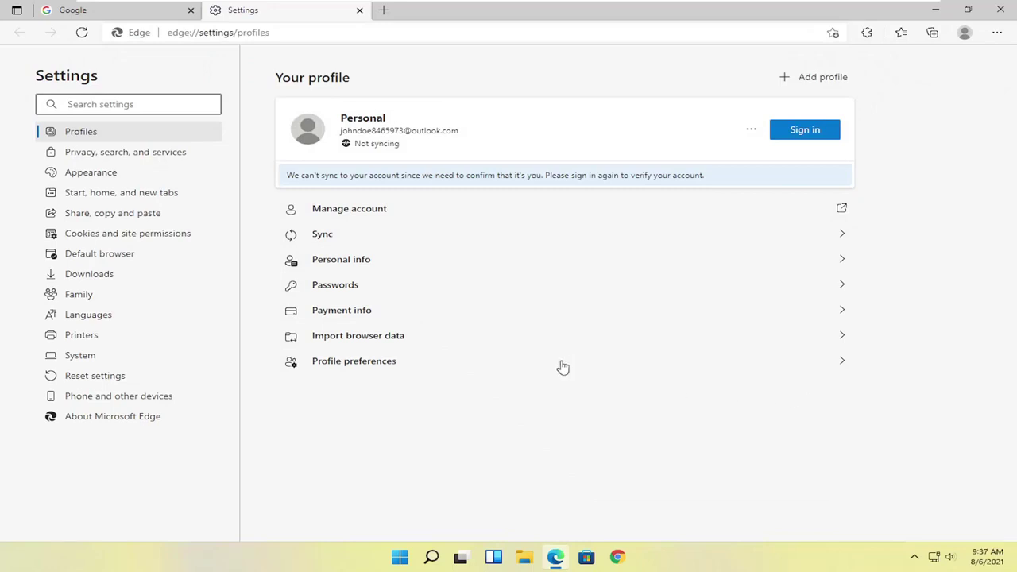
{"action": "left_click", "coordinate": [85, 380]}
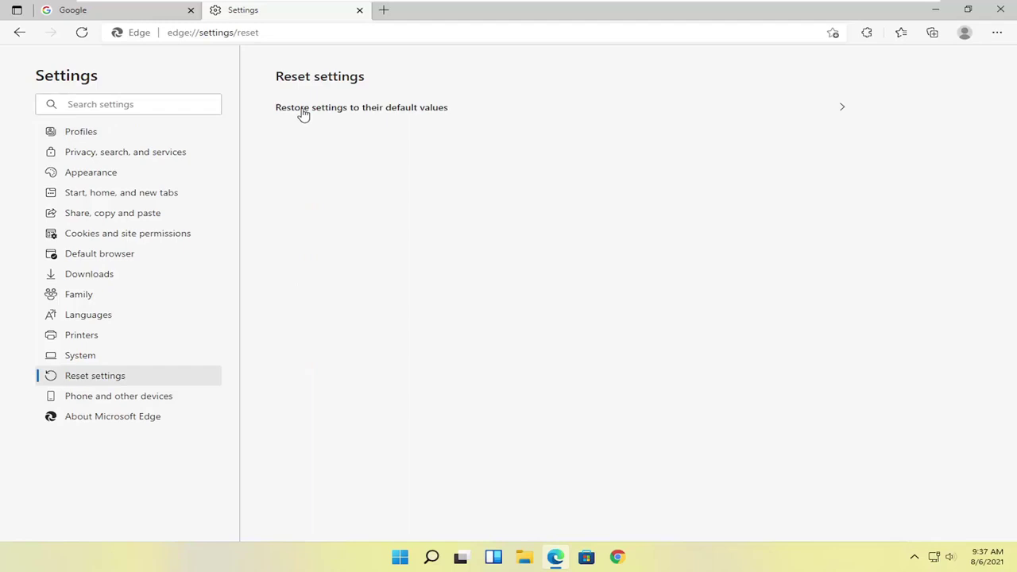
{"action": "left_click", "coordinate": [409, 116]}
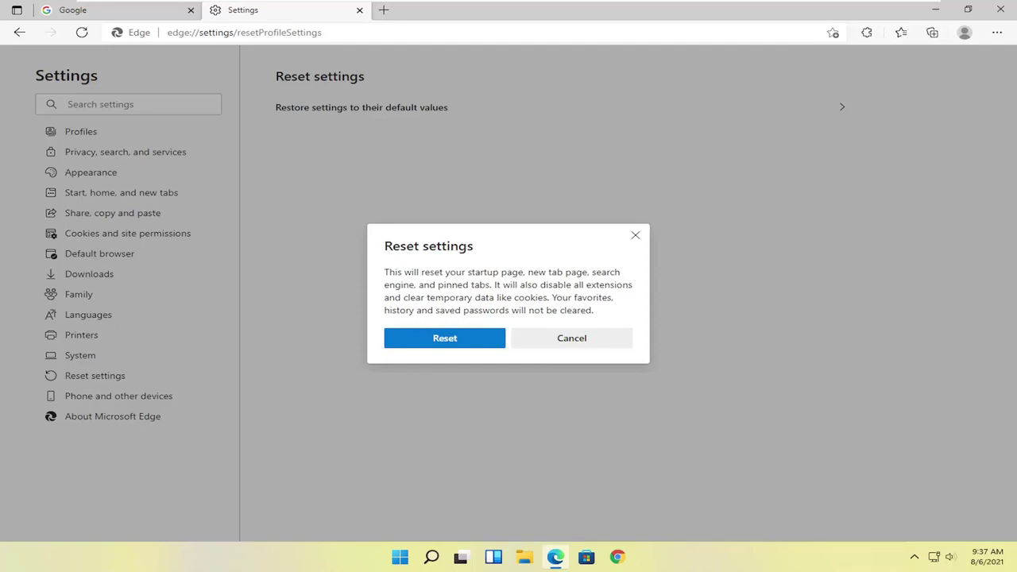
{"action": "left_click", "coordinate": [442, 339]}
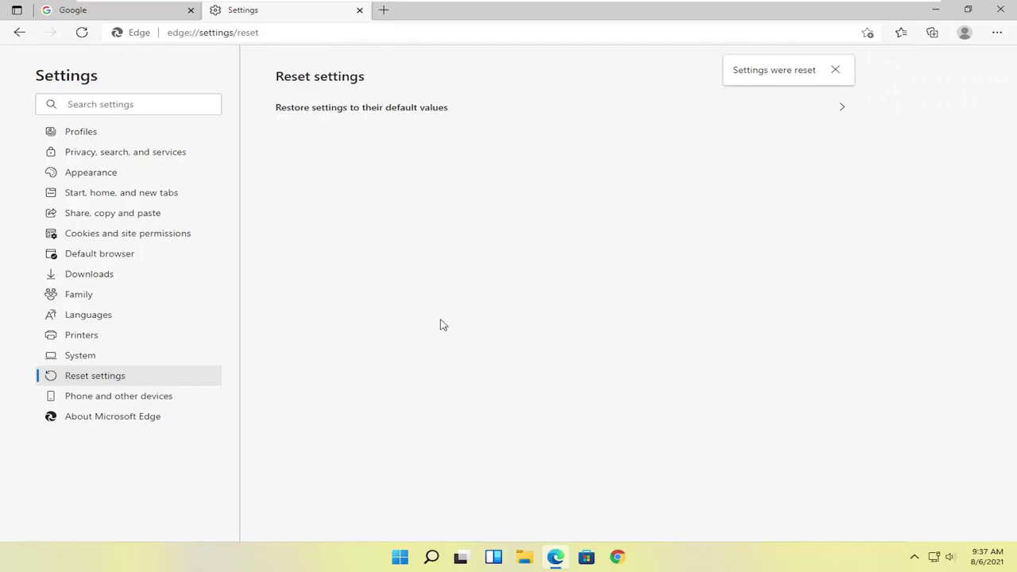
{"action": "left_click", "coordinate": [1001, 10]}
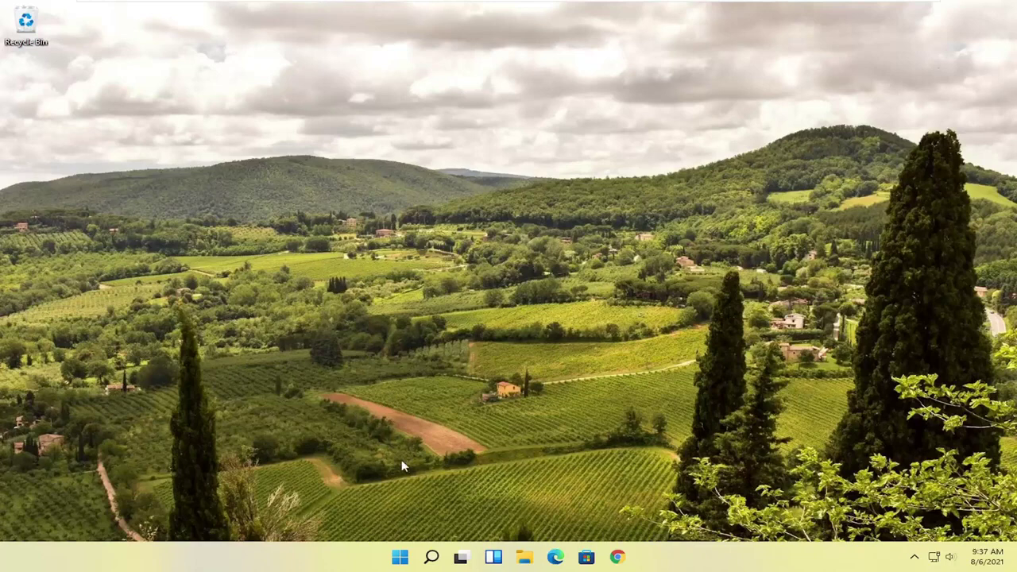
Search Windows for apps and features and open the Apps & features system settings
{"action": "left_click", "coordinate": [428, 557]}
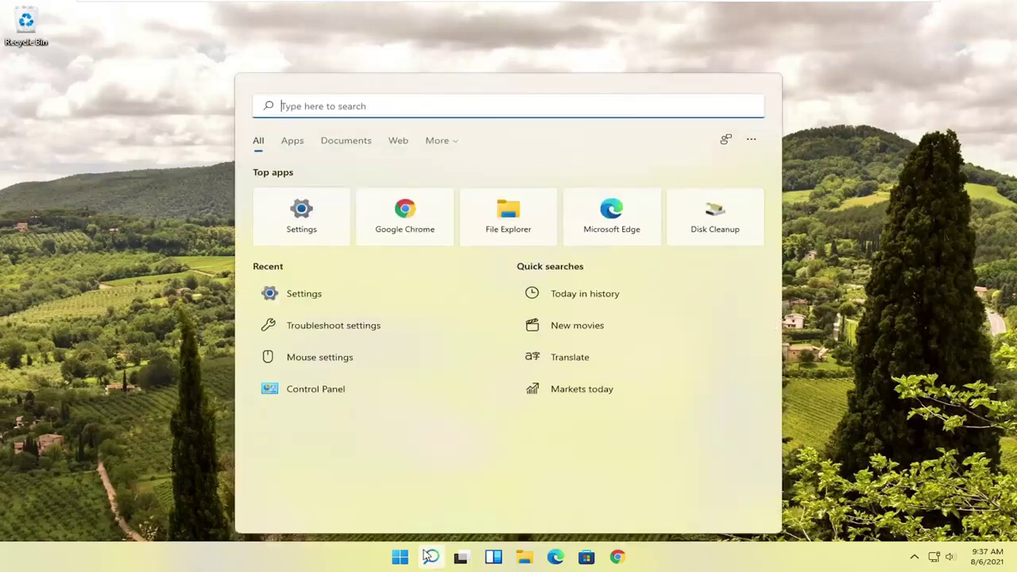
{"action": "type", "text": "apps"}
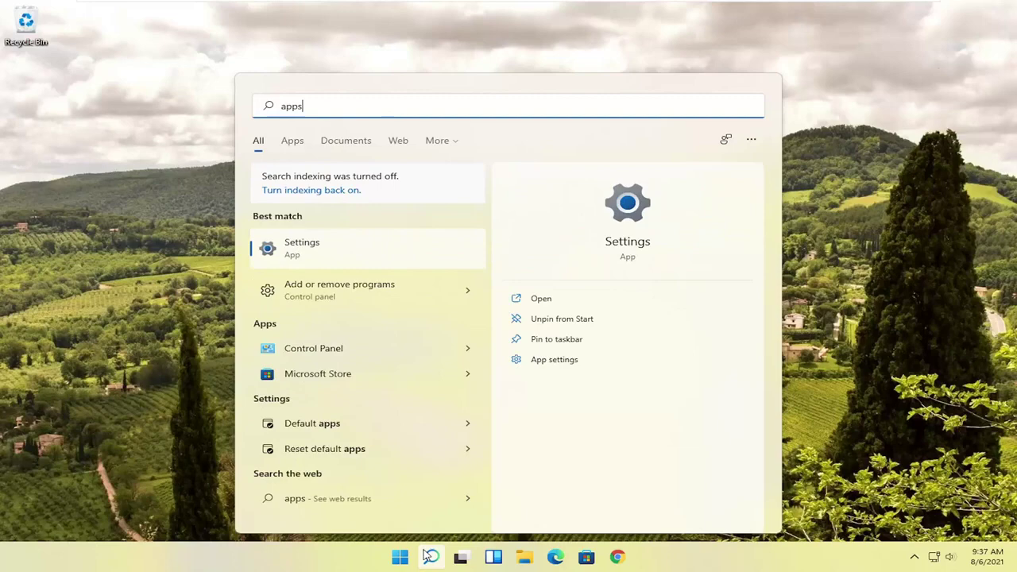
{"action": "type", "text": " and"}
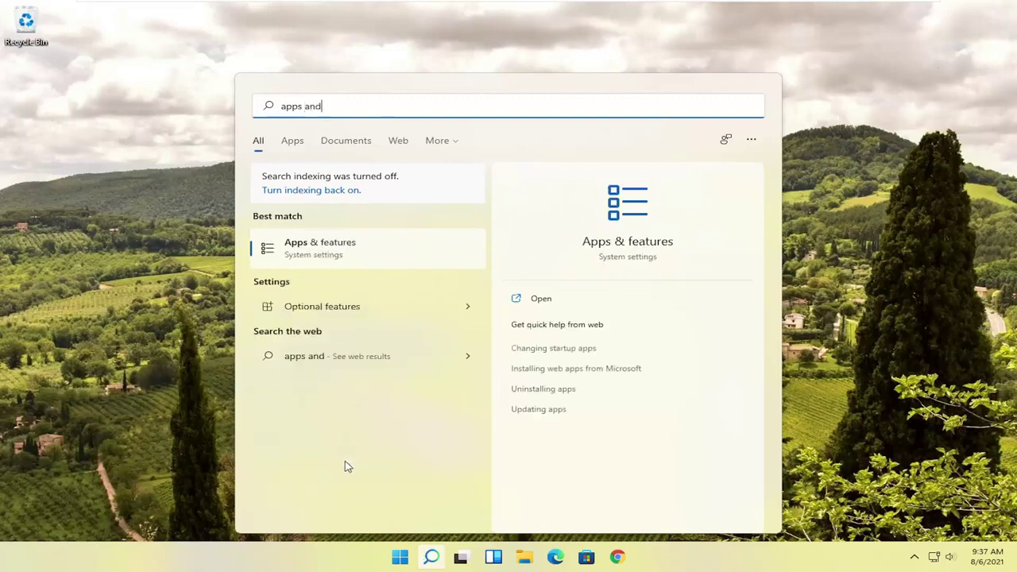
{"action": "type", "text": " fea"}
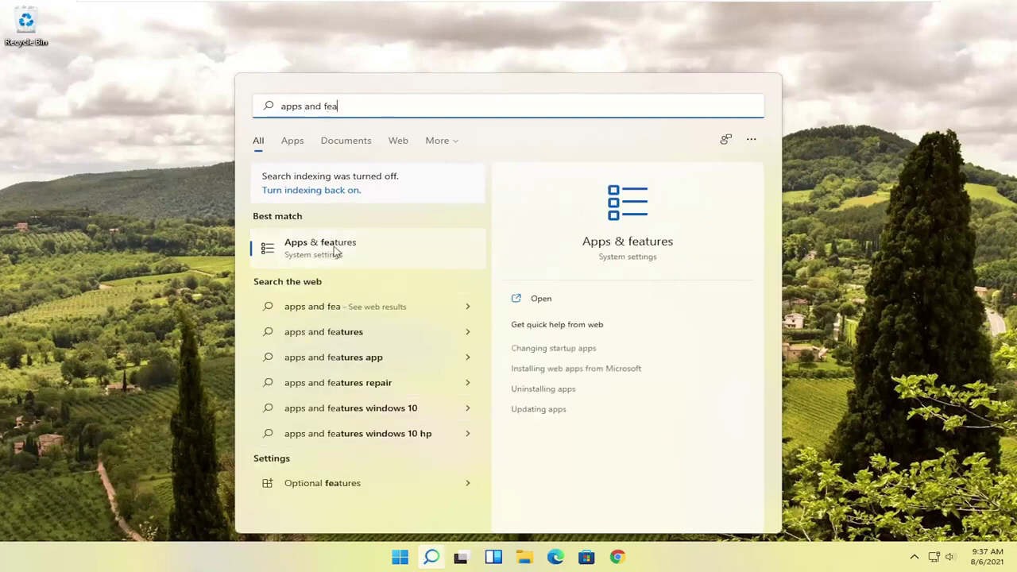
{"action": "left_click", "coordinate": [335, 251]}
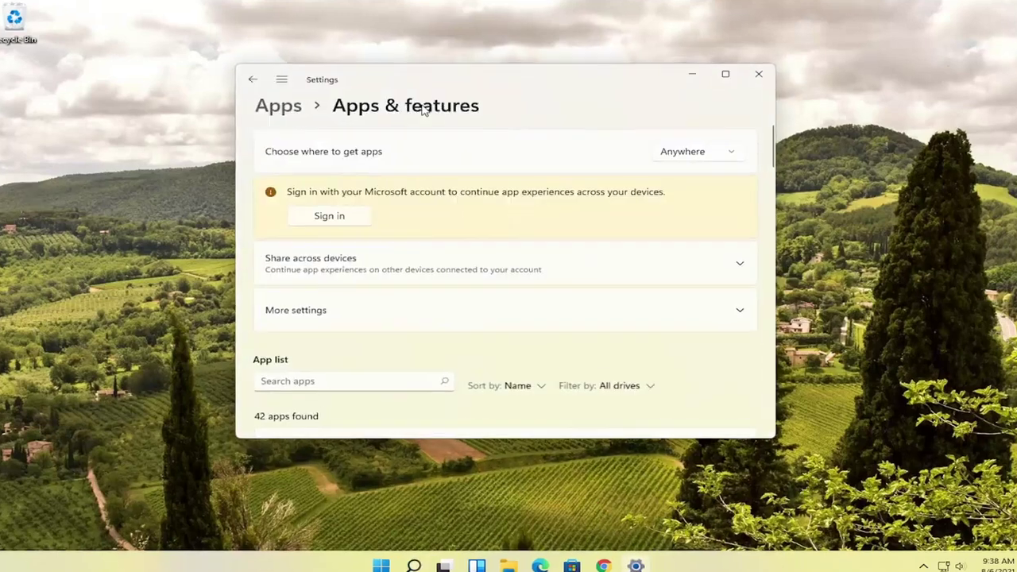
Filter the list of installed apps by edge to find Microsoft Edge
{"action": "scroll", "coordinate": [381, 254], "scroll_direction": "down", "scroll_amount": 3}
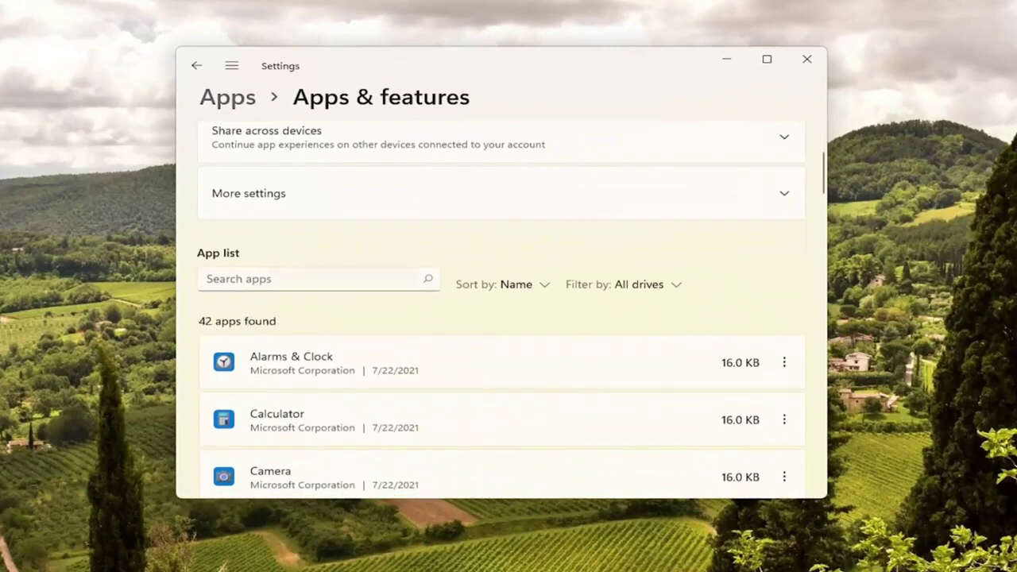
{"action": "left_click", "coordinate": [248, 278]}
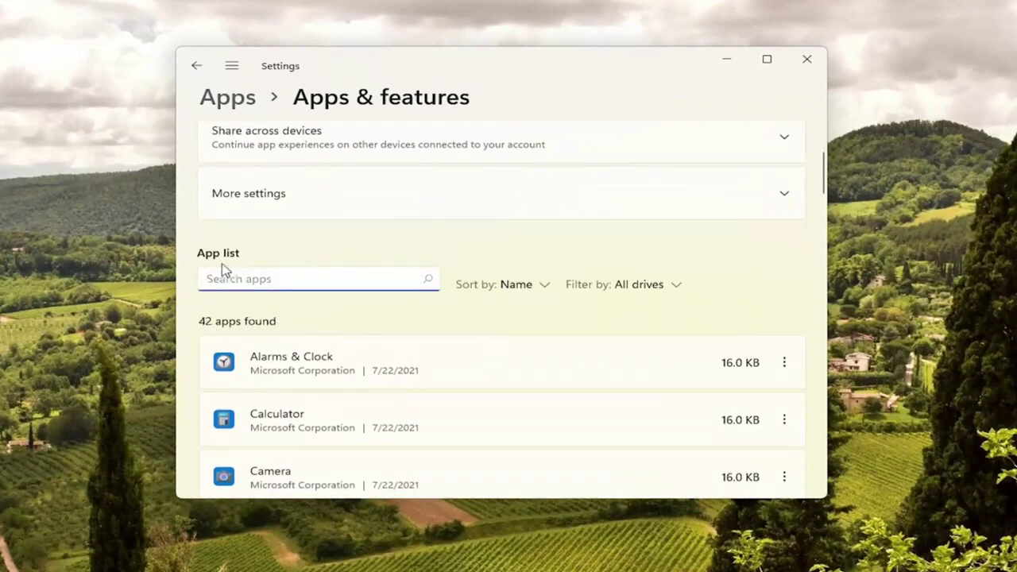
{"action": "type", "text": "edge"}
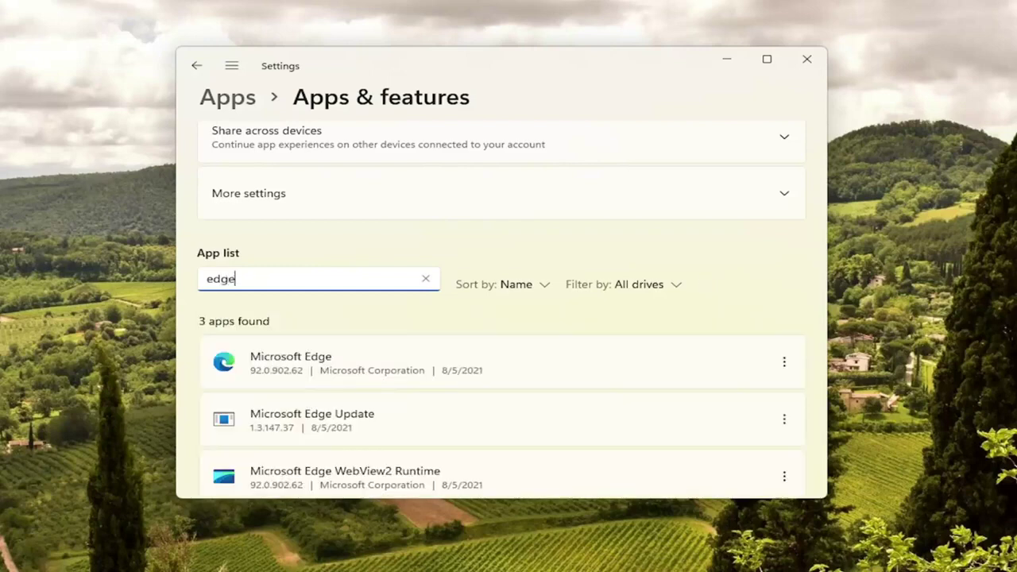
{"action": "scroll", "coordinate": [371, 325], "scroll_direction": "down", "scroll_amount": 1}
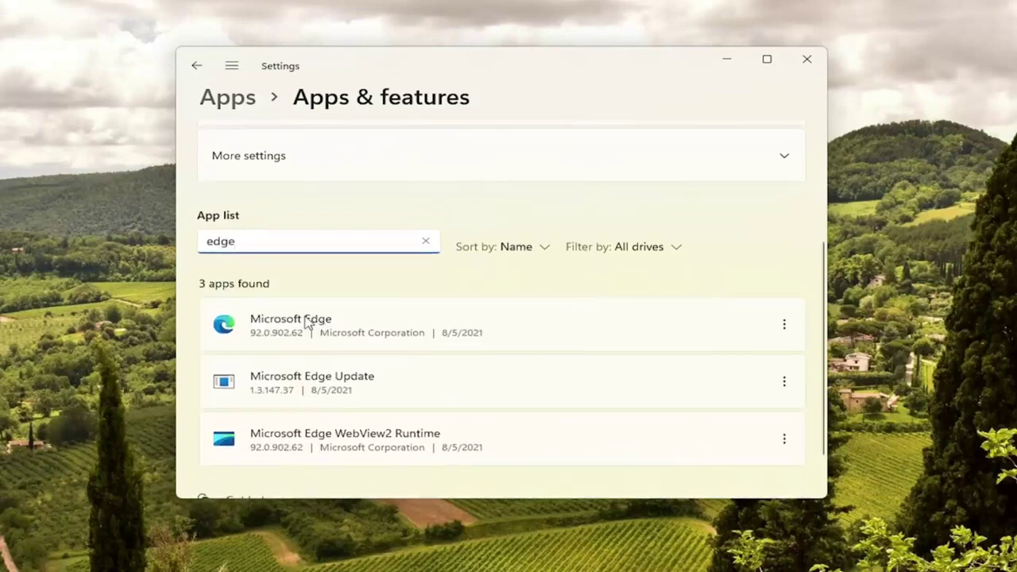
Modify the Microsoft Edge app, allow changes to the device, minimize Settings, run the Edge repair and close the installer
{"action": "left_click", "coordinate": [785, 330]}
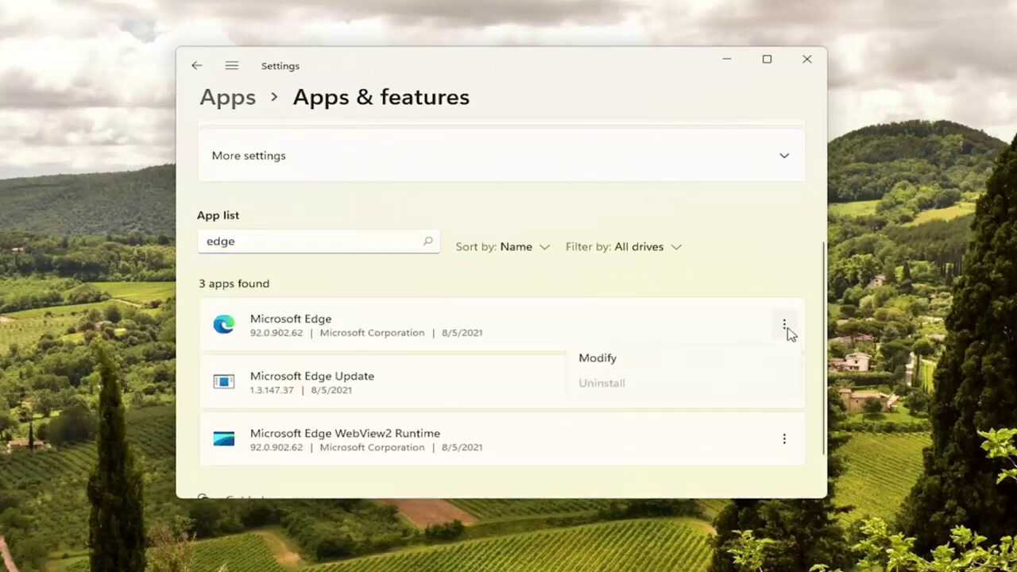
{"action": "left_click", "coordinate": [592, 357]}
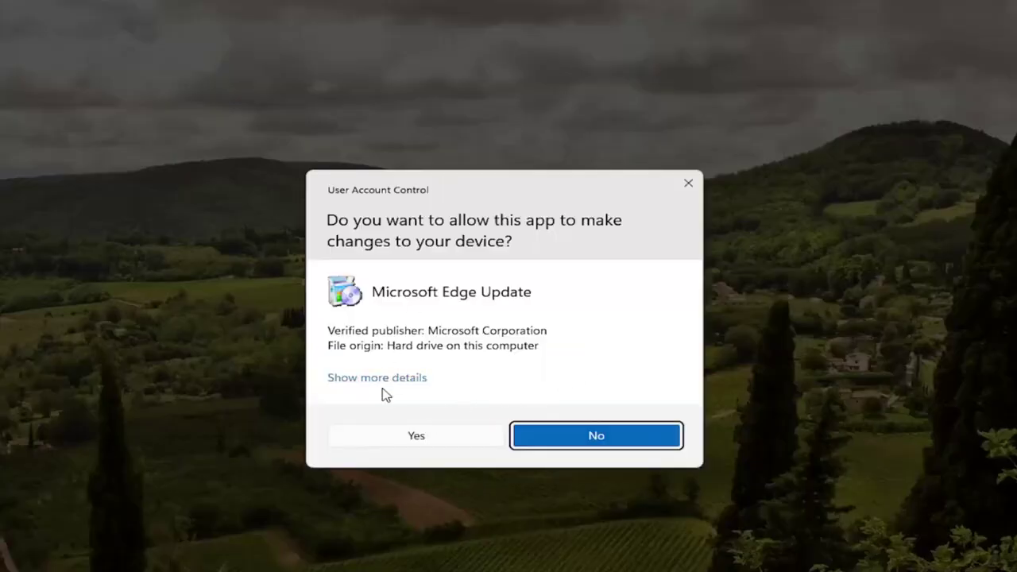
{"action": "left_click", "coordinate": [382, 441]}
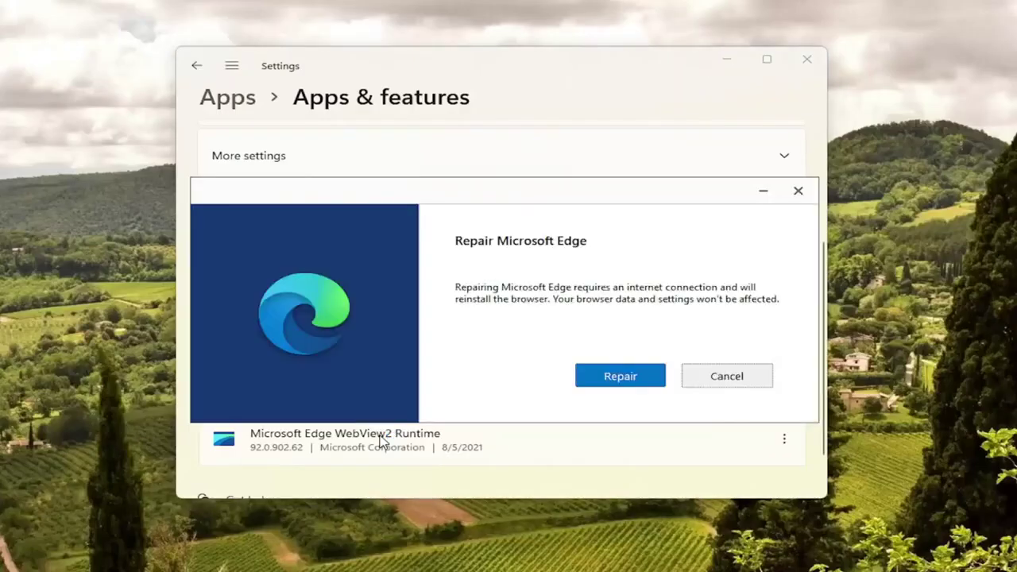
{"action": "left_click", "coordinate": [723, 58]}
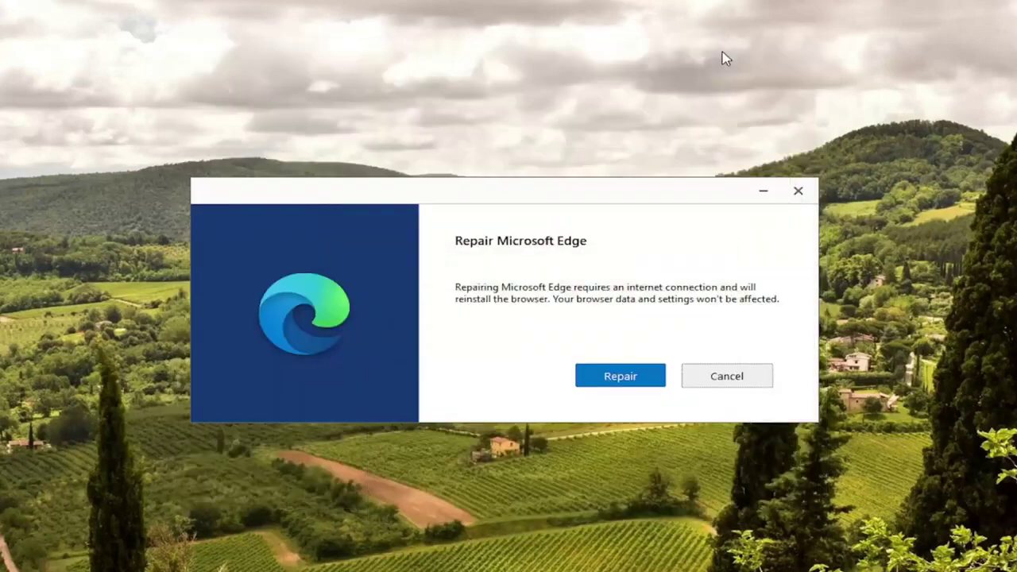
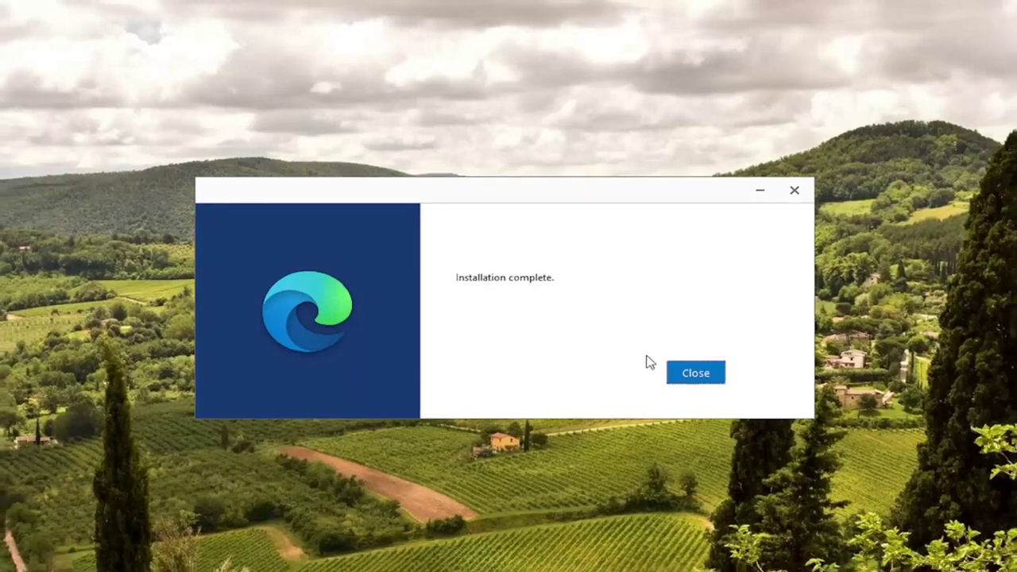
{"action": "left_click", "coordinate": [698, 376]}
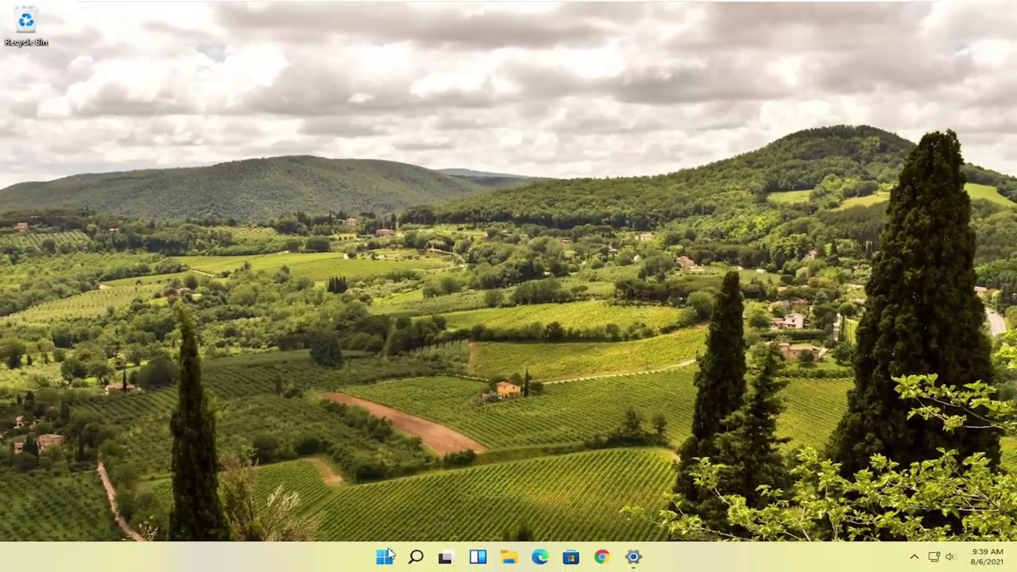
Restart the computer after repairing Microsoft Edge
{"action": "right_click", "coordinate": [388, 554]}
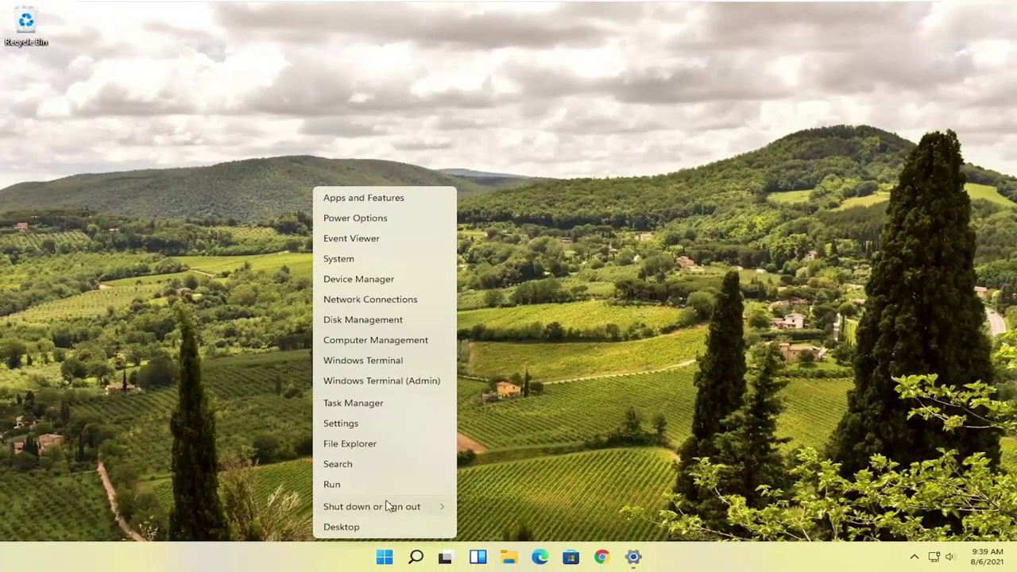
{"action": "mouse_move", "coordinate": [395, 506]}
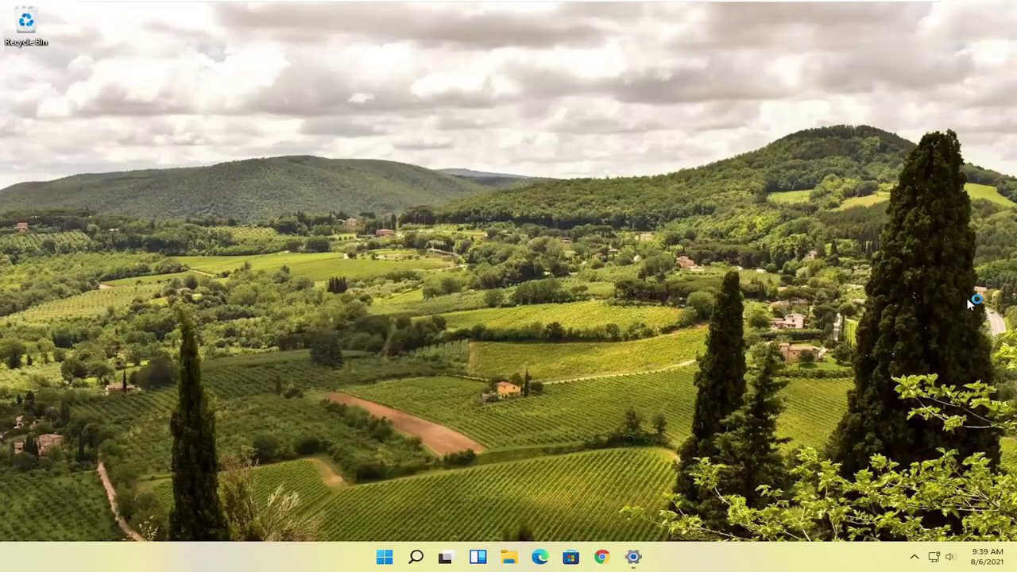
{"action": "left_click", "coordinate": [481, 529]}
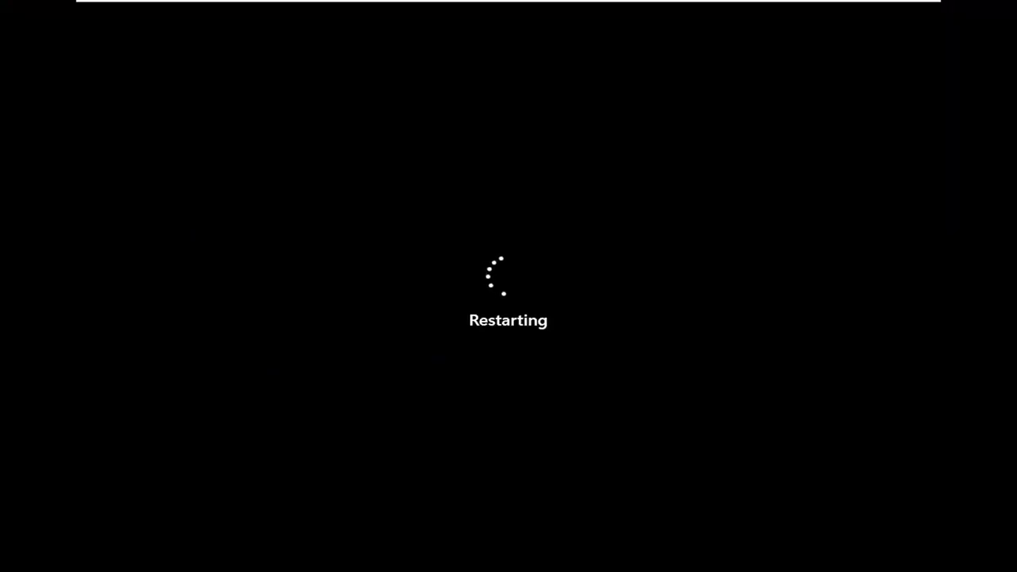